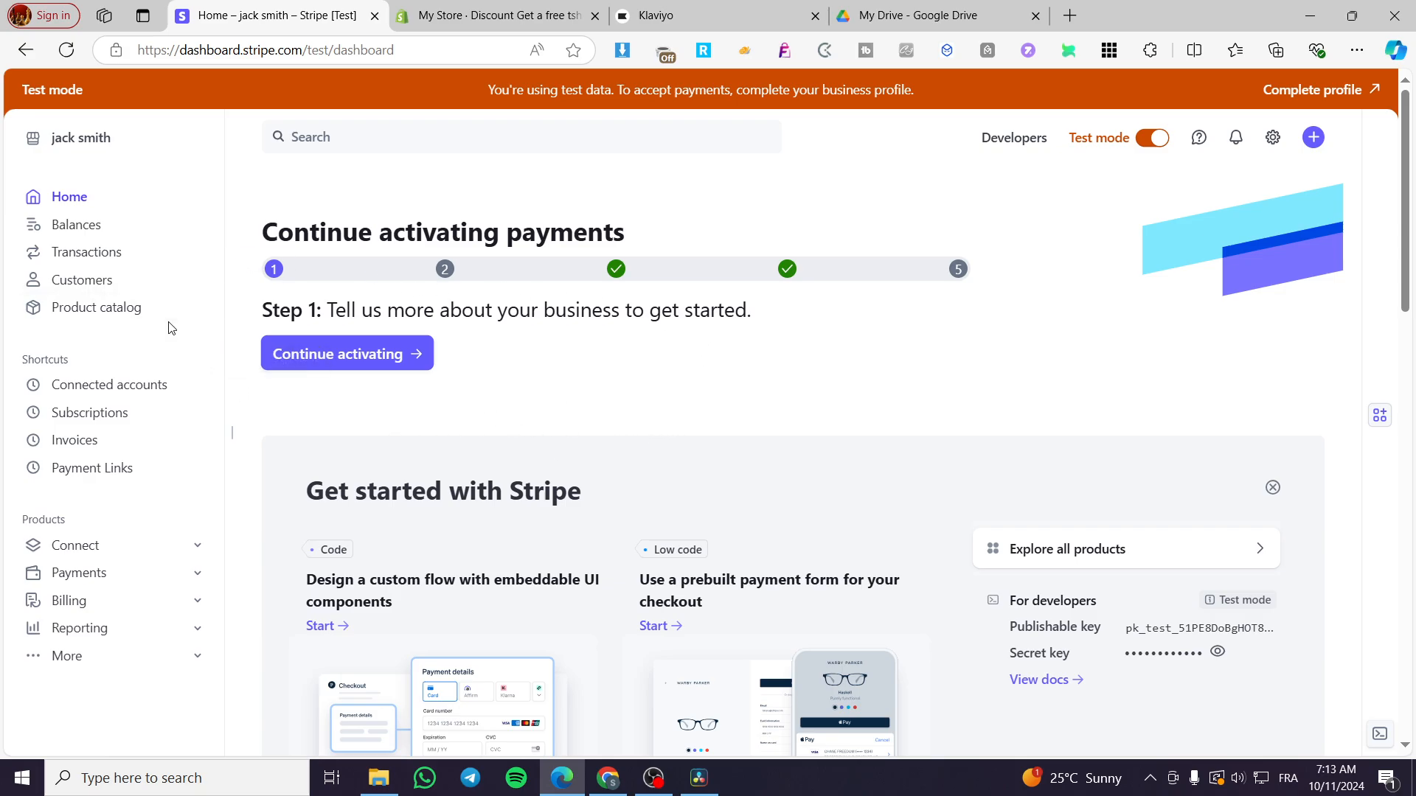
pyautogui.scroll(-7, 236, 452)
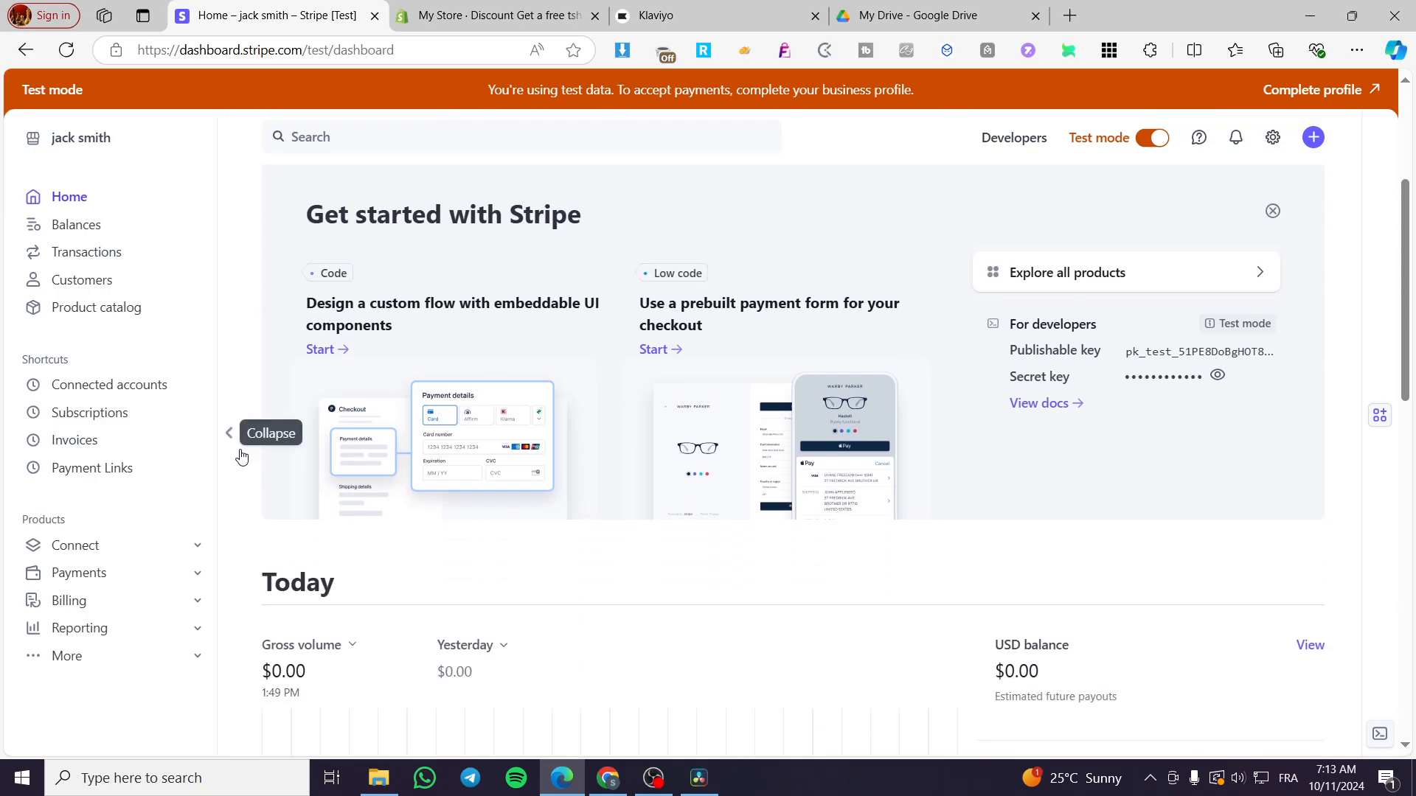
pyautogui.scroll(7, 322, 442)
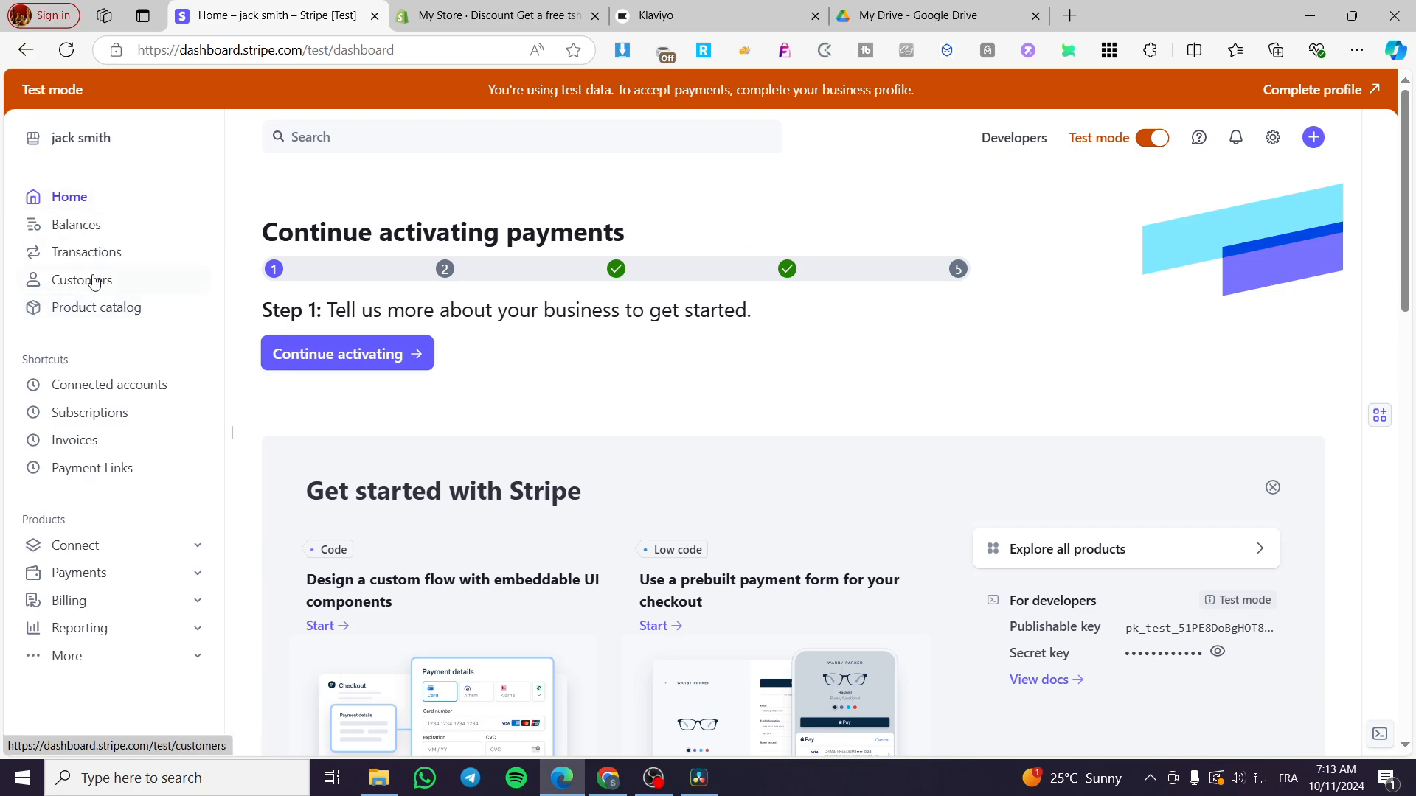
# Open the product catalog, look over the fields of the new product form, and close it without adding anything
pyautogui.click(71, 323)
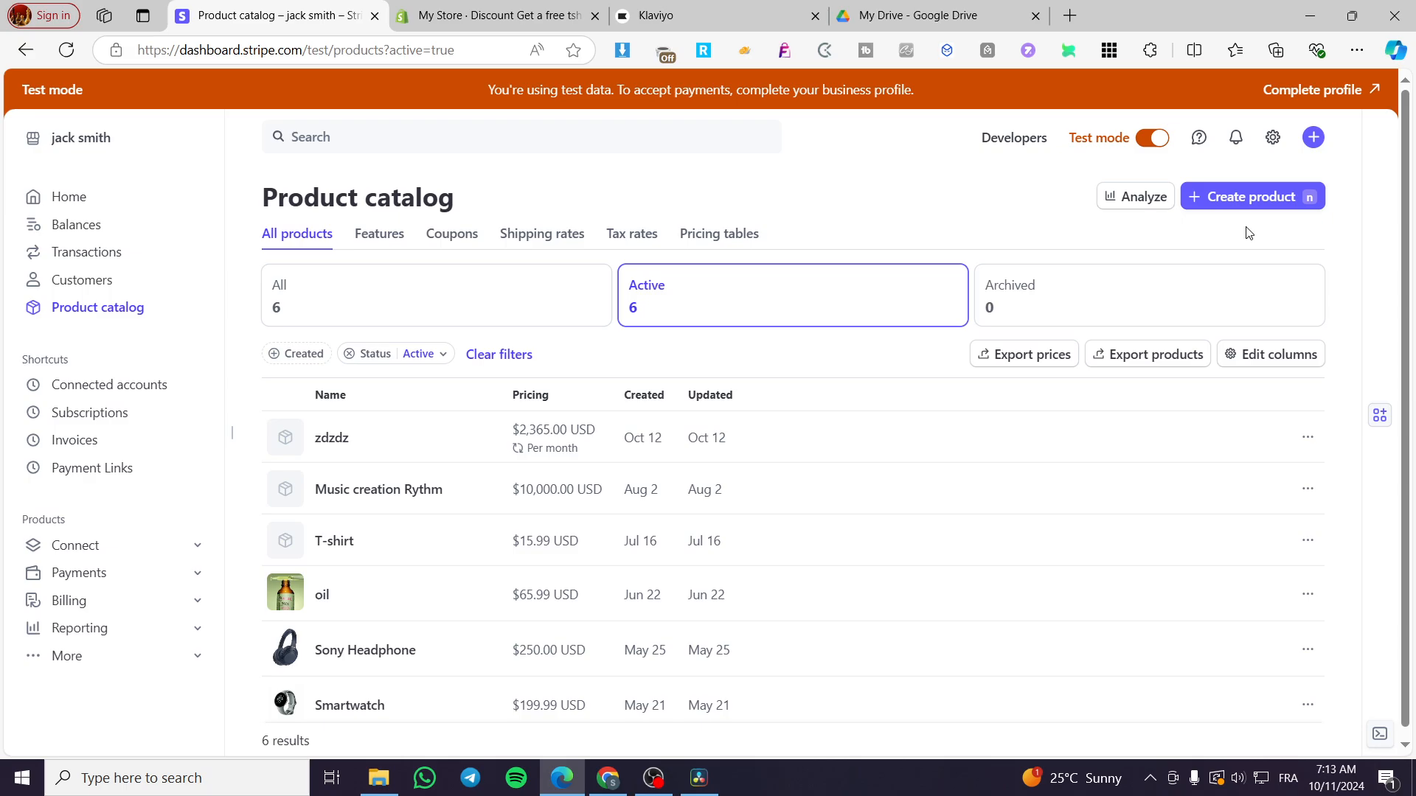
pyautogui.click(1255, 197)
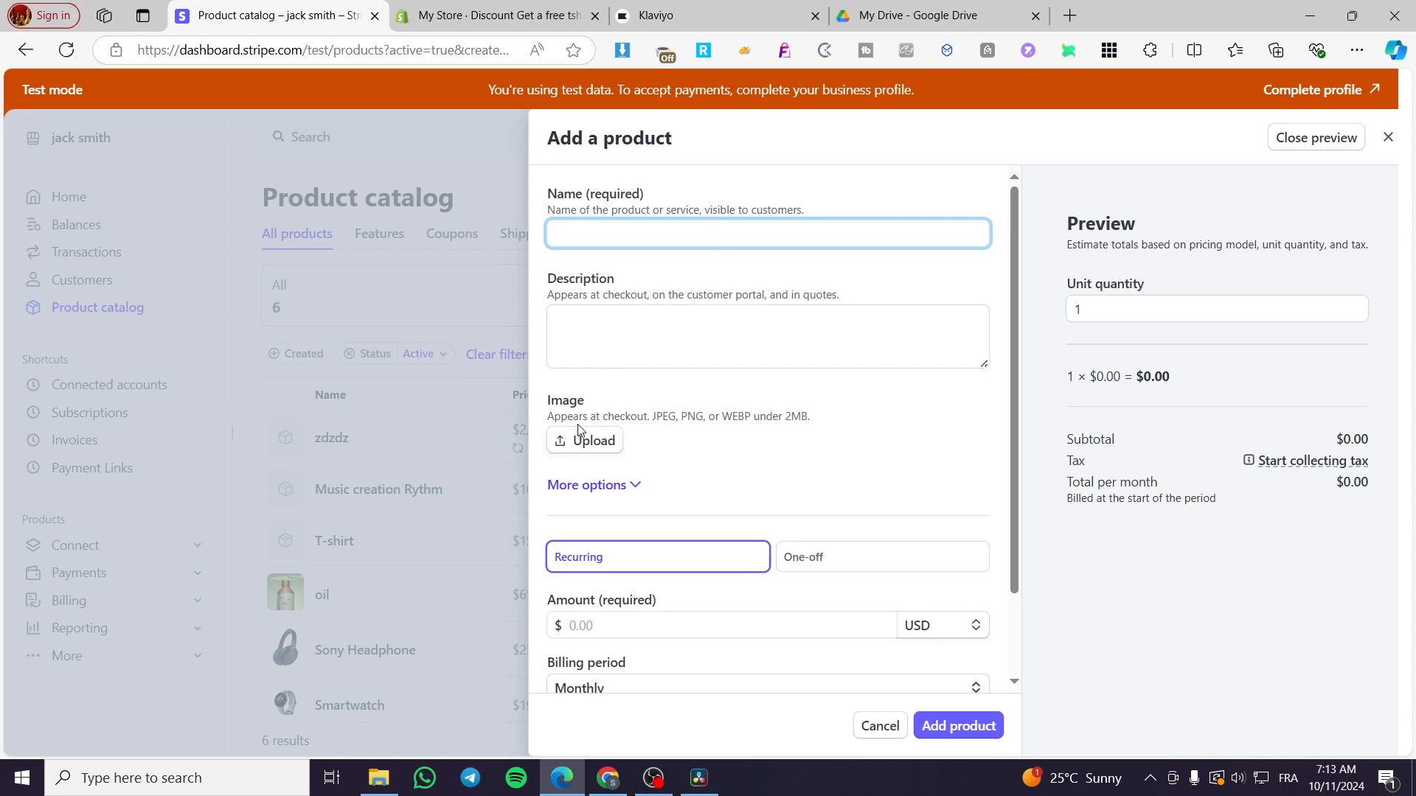
pyautogui.scroll(-2, 696, 568)
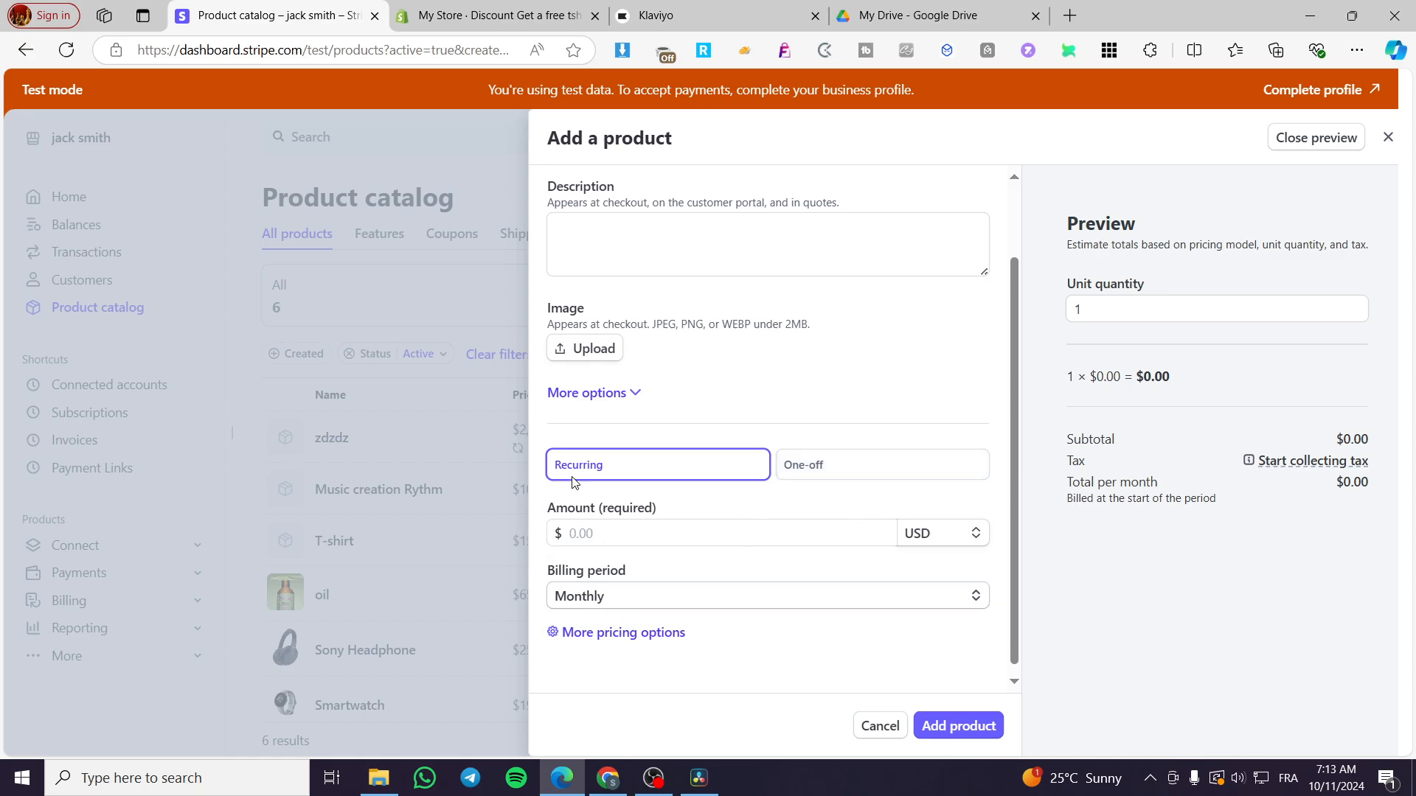
pyautogui.click(1387, 137)
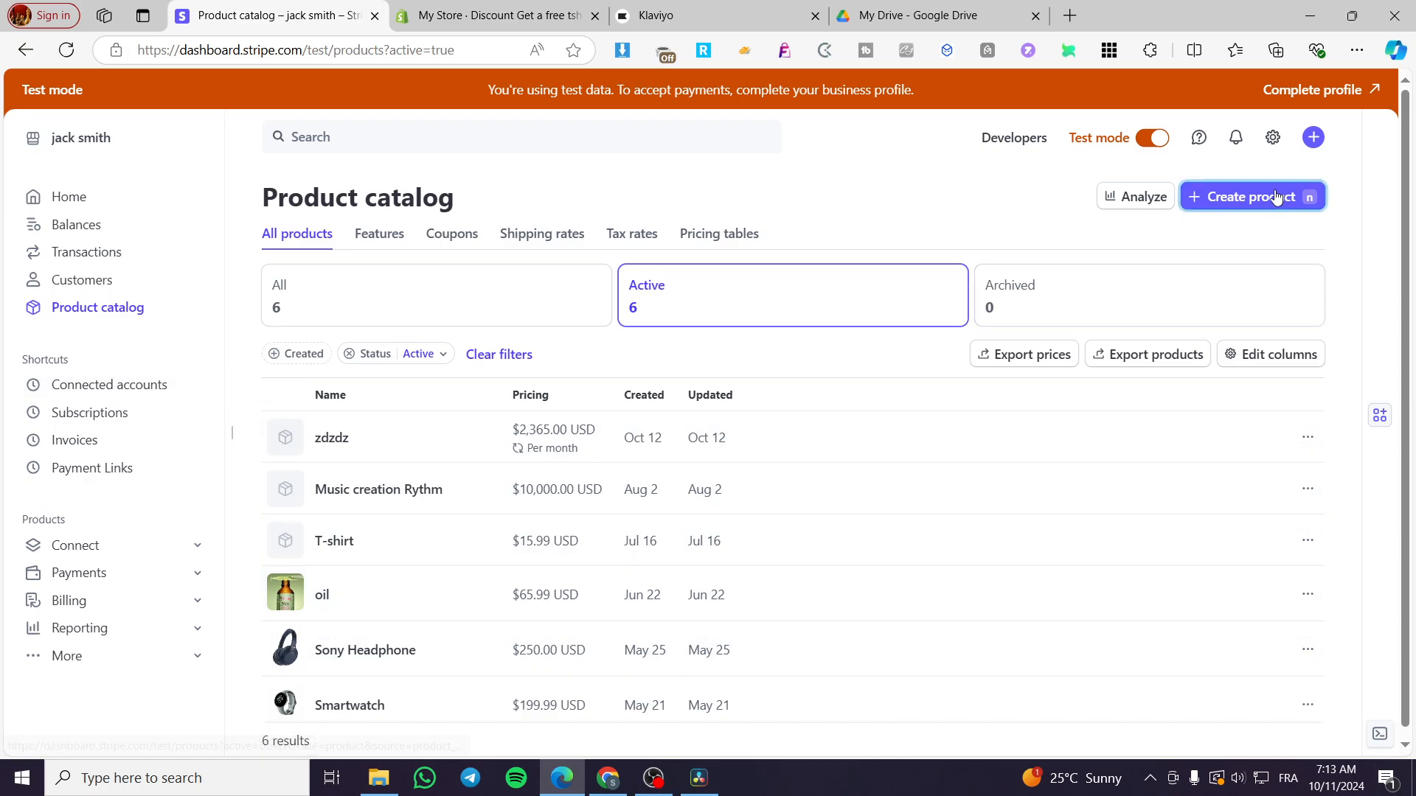
# Pin Payment Links to the shortcuts and open the list of payment links
pyautogui.click(1314, 140)
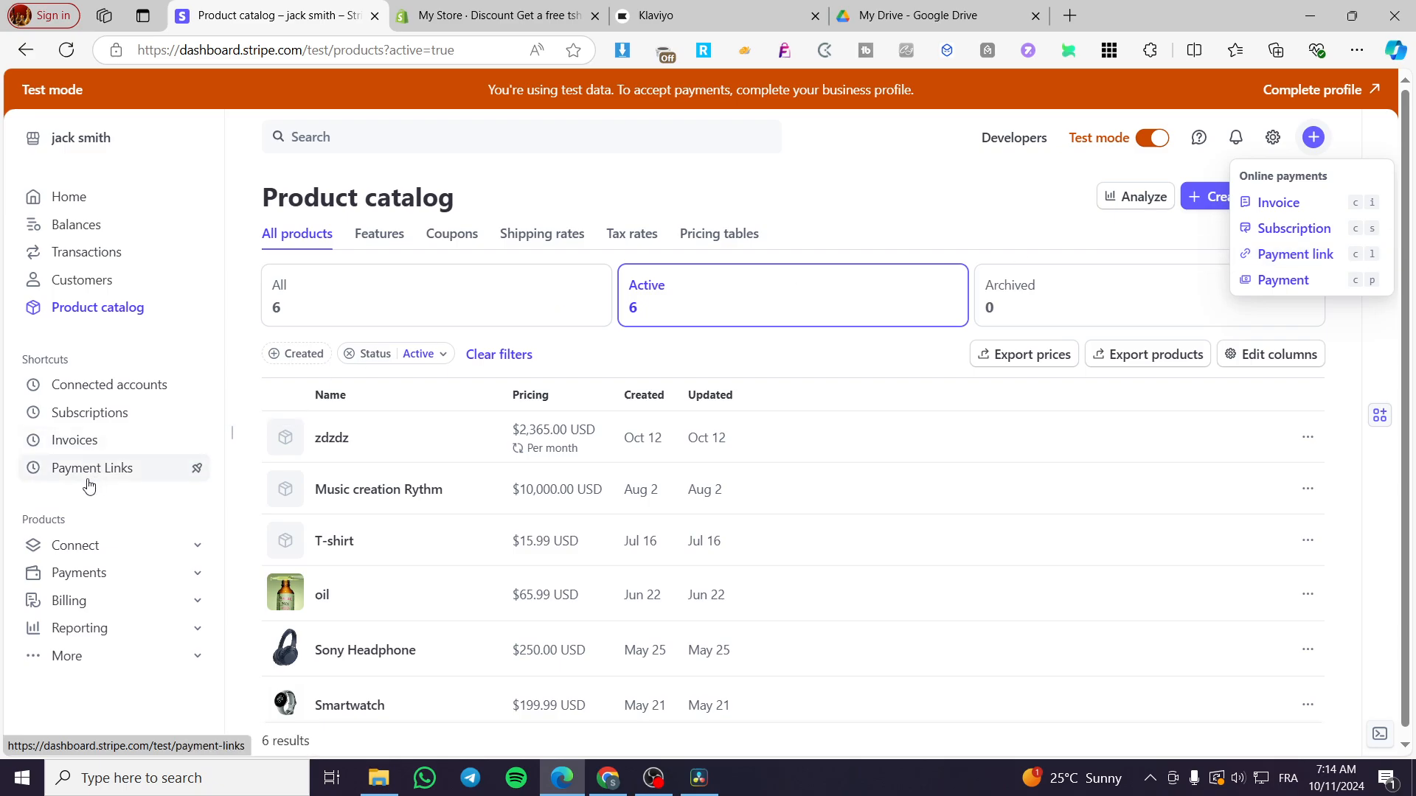
pyautogui.click(194, 469)
pyautogui.click(195, 469)
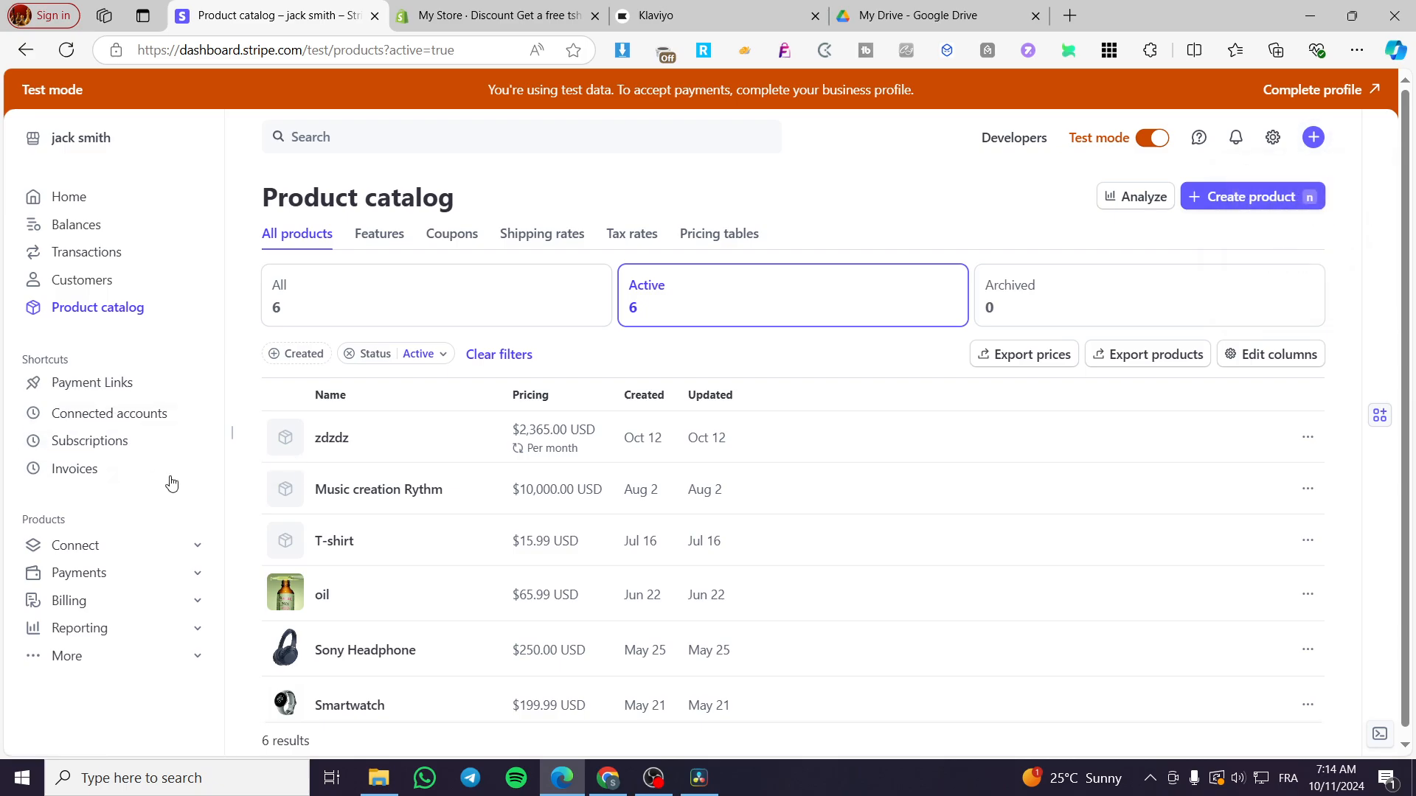
pyautogui.click(94, 386)
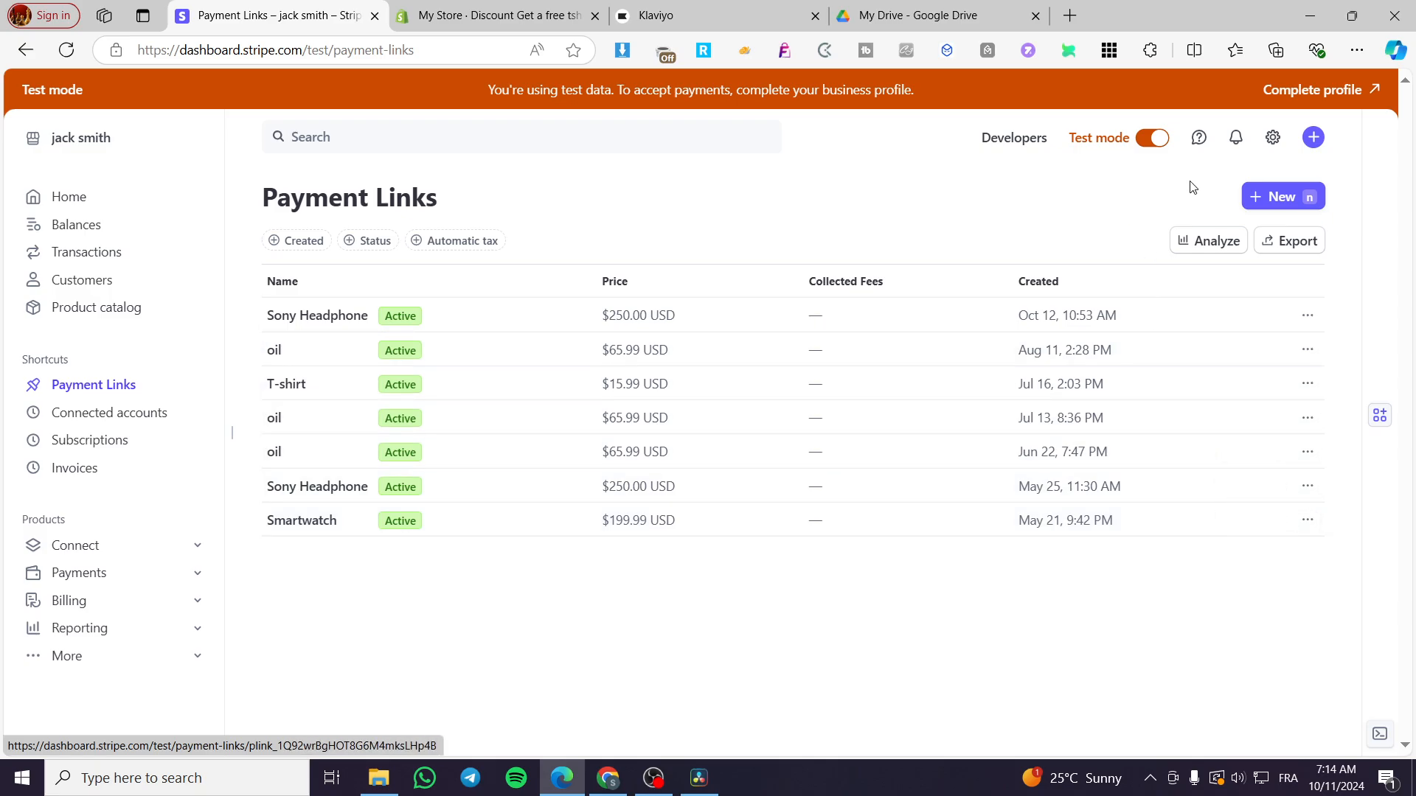
# Start a new payment link for the $199.99 USD Smartwatch and let customers adjust the quantity
pyautogui.click(1273, 196)
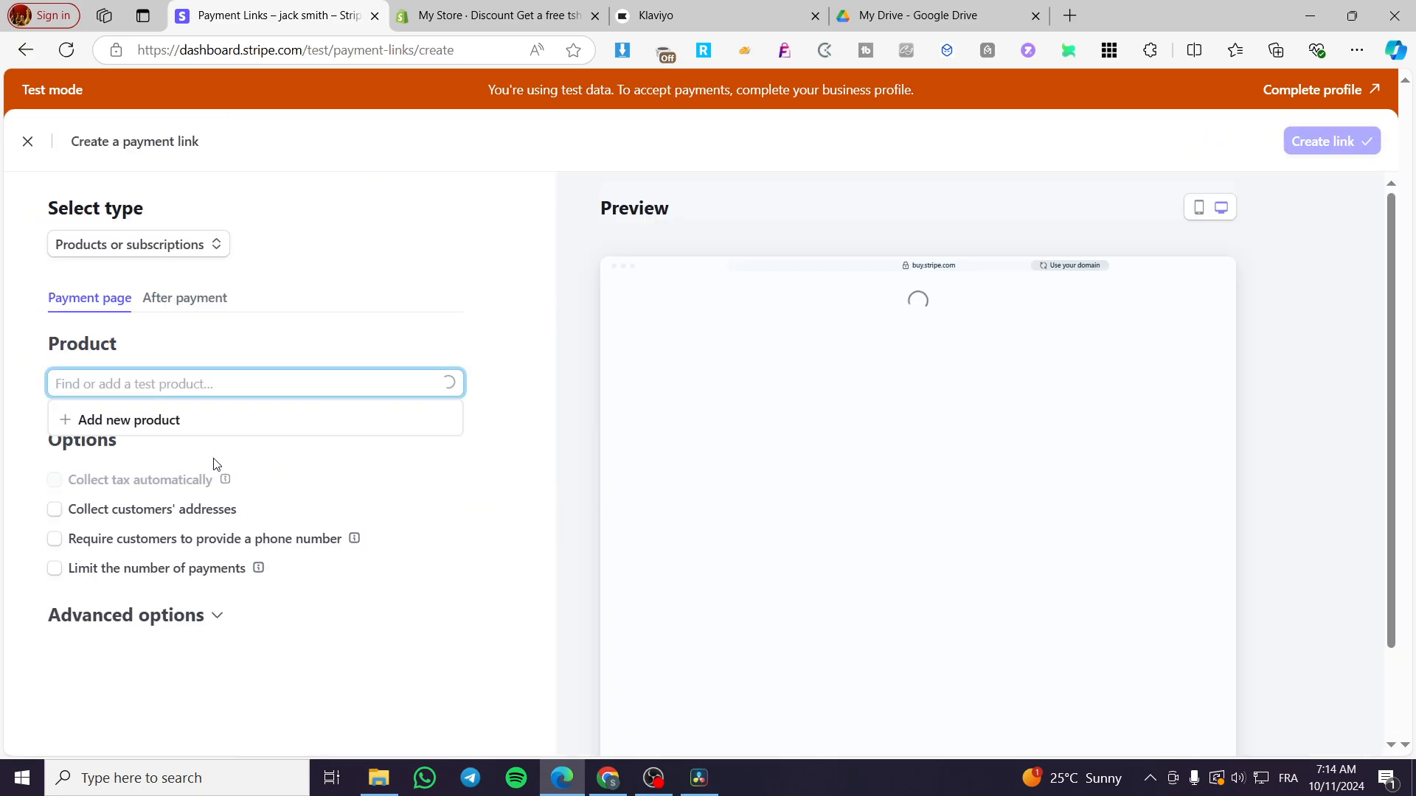
pyautogui.scroll(-5, 145, 544)
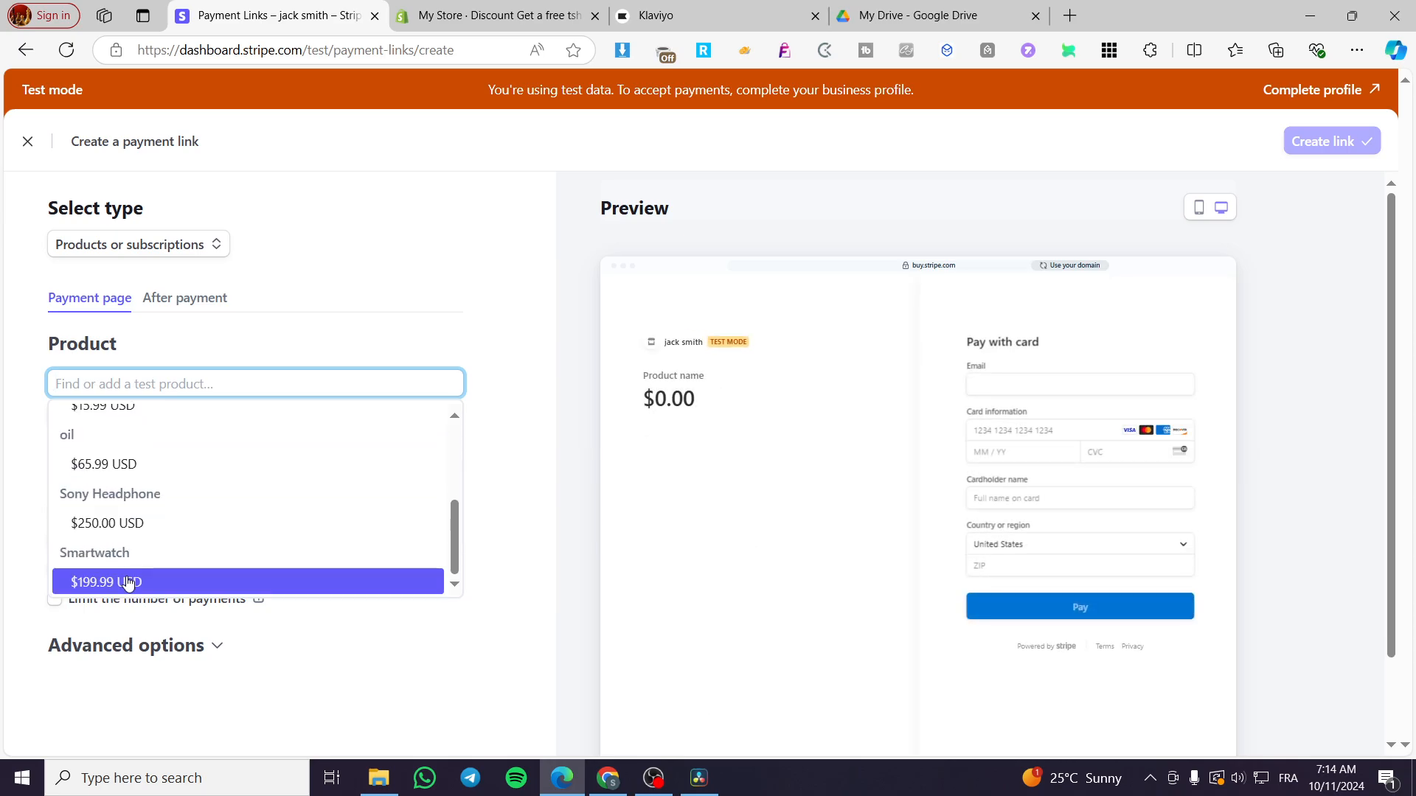
pyautogui.click(126, 582)
pyautogui.click(91, 485)
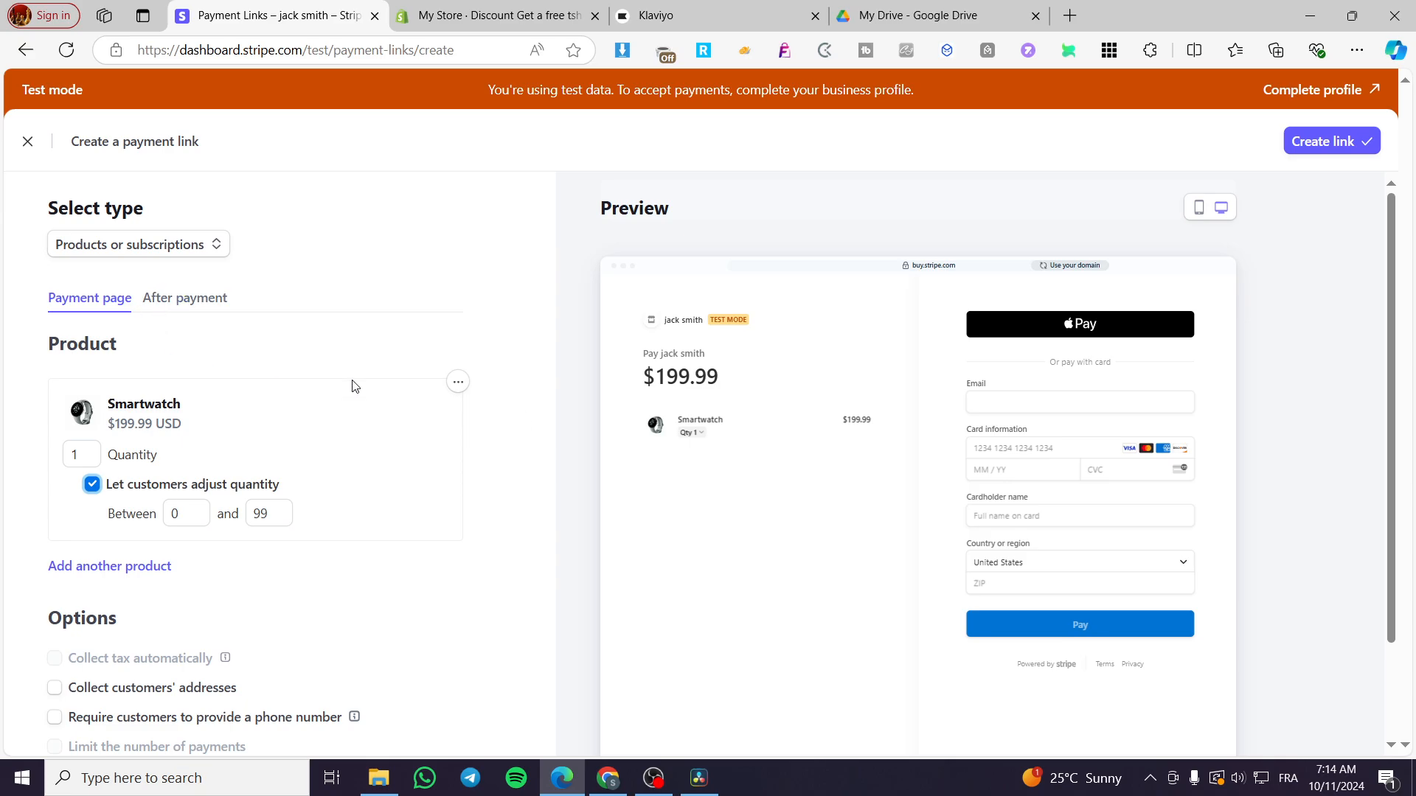
# Require customers to provide a phone number and collect their billing and shipping addresses on the payment link
pyautogui.scroll(-2, 948, 410)
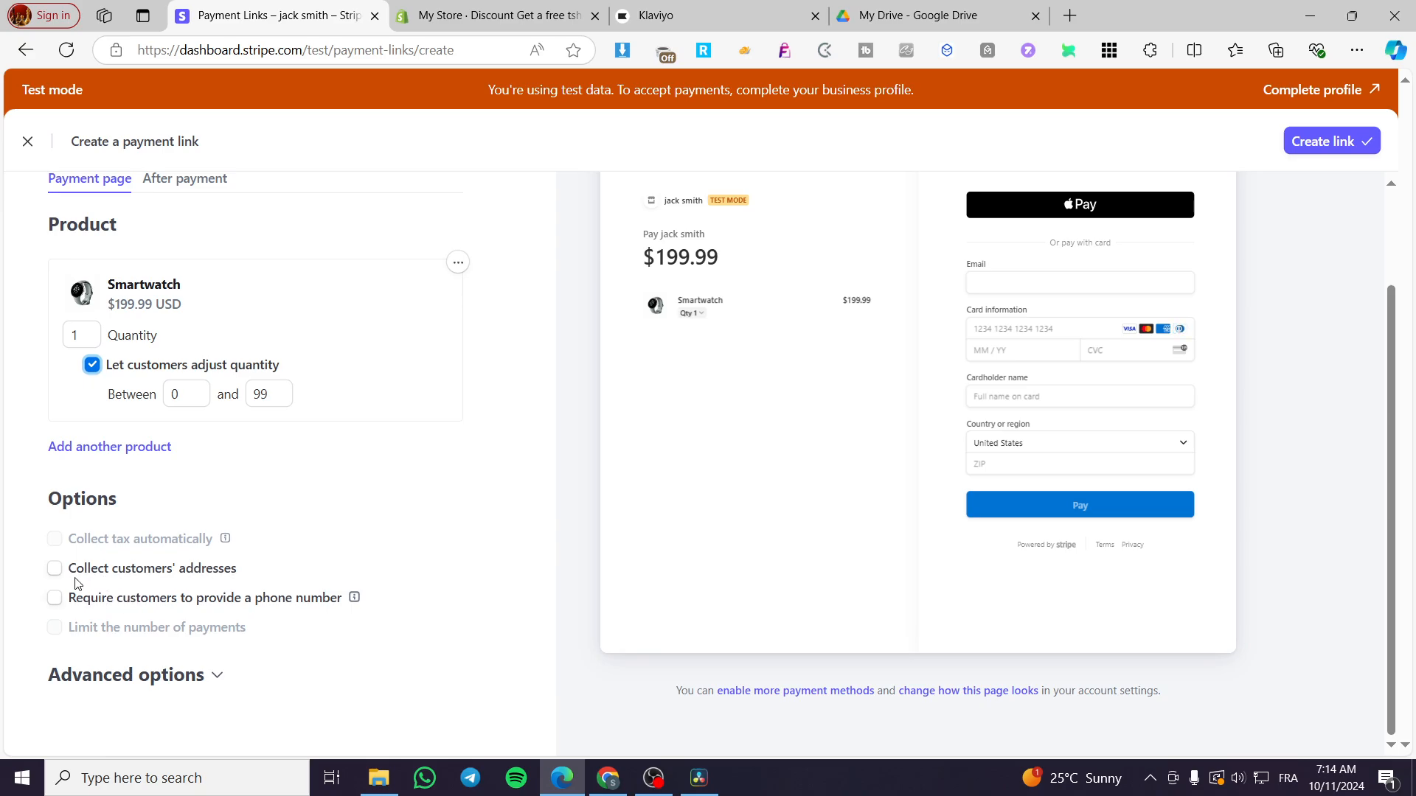
pyautogui.click(56, 599)
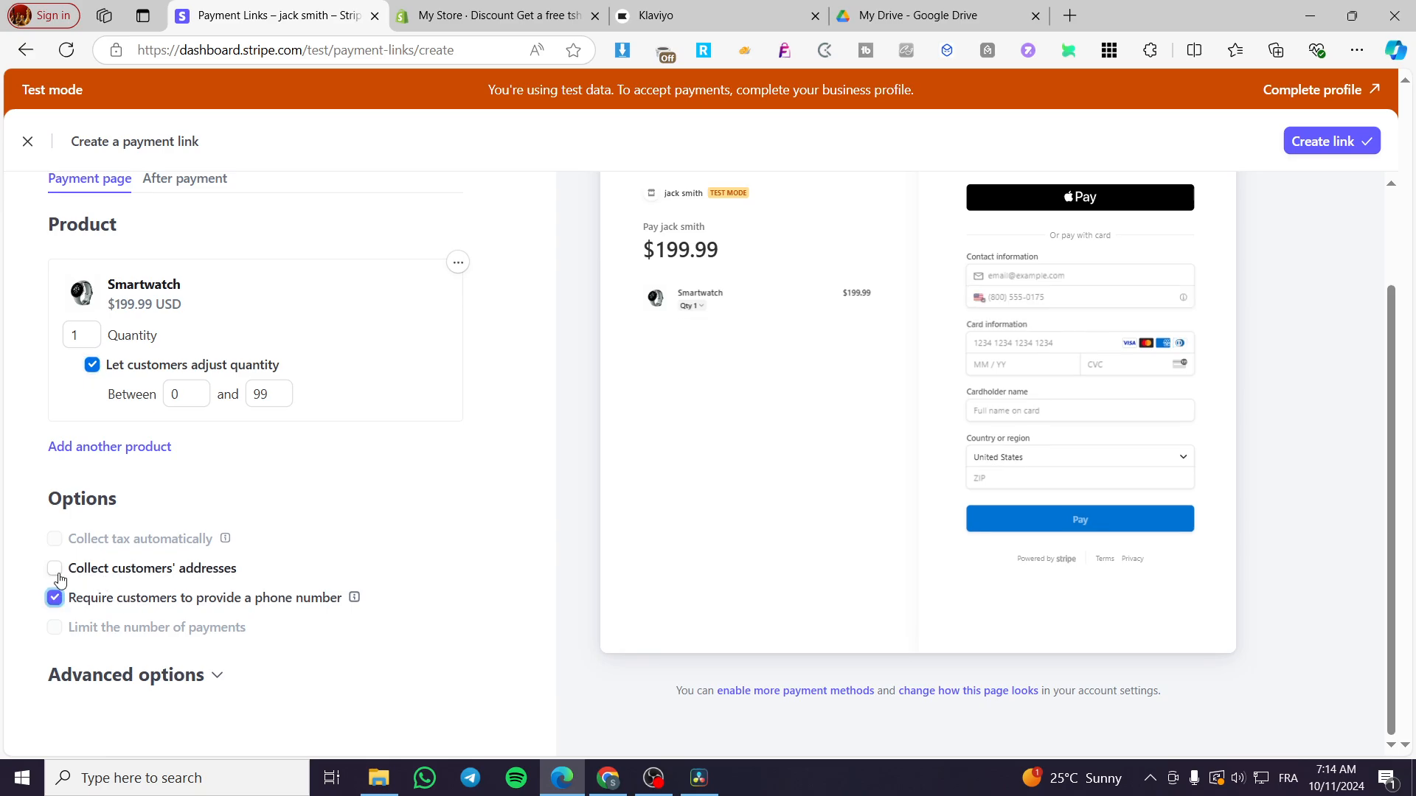
pyautogui.click(57, 571)
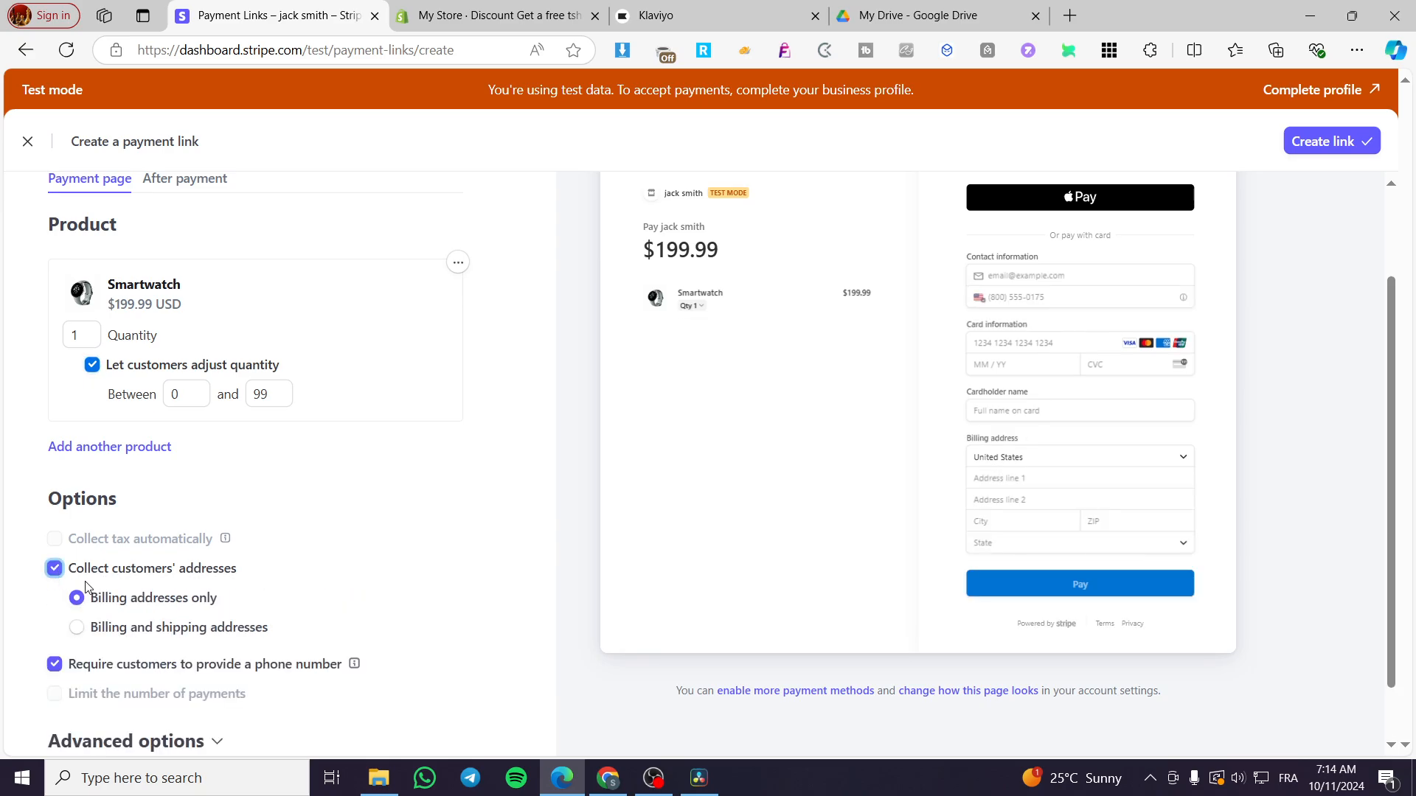
pyautogui.click(92, 628)
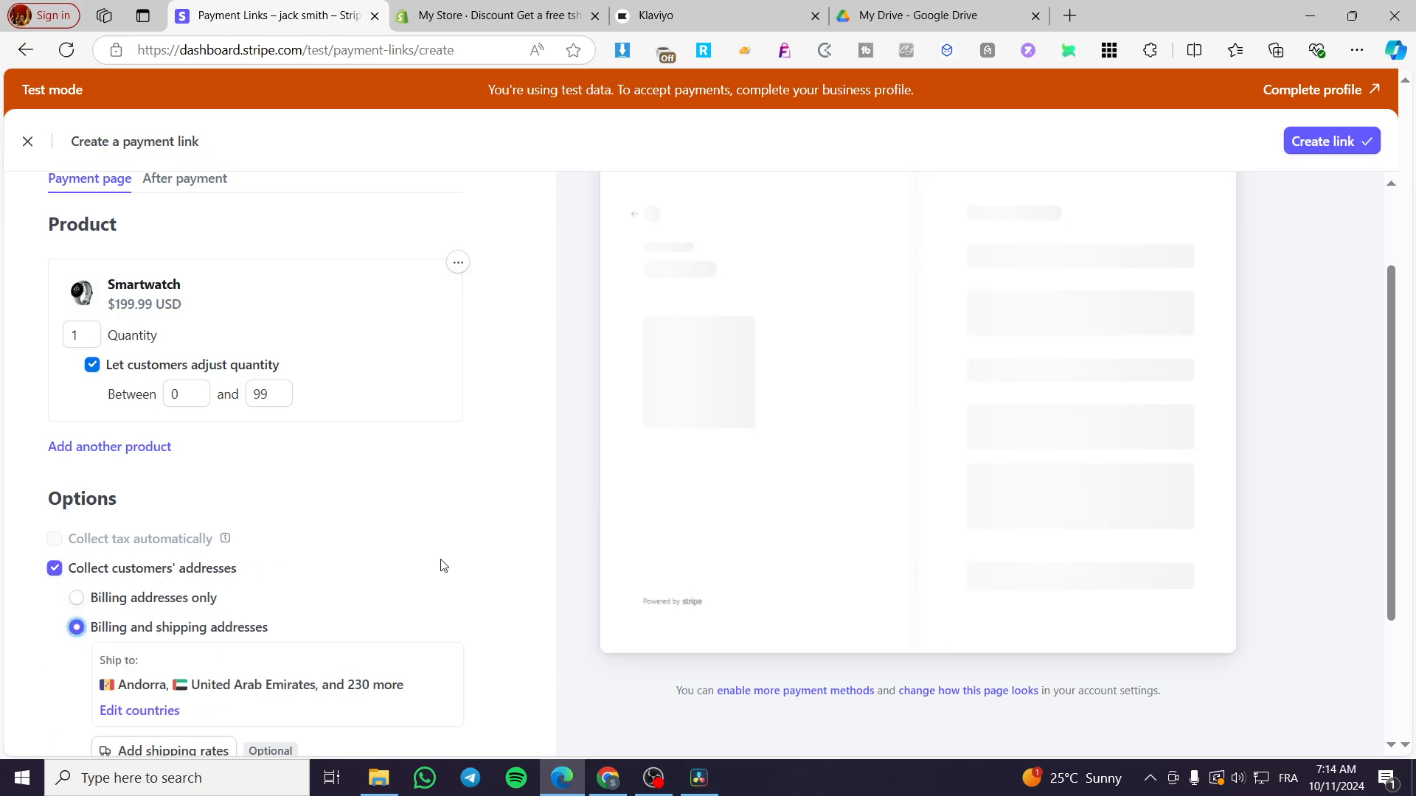
pyautogui.scroll(2, 1209, 589)
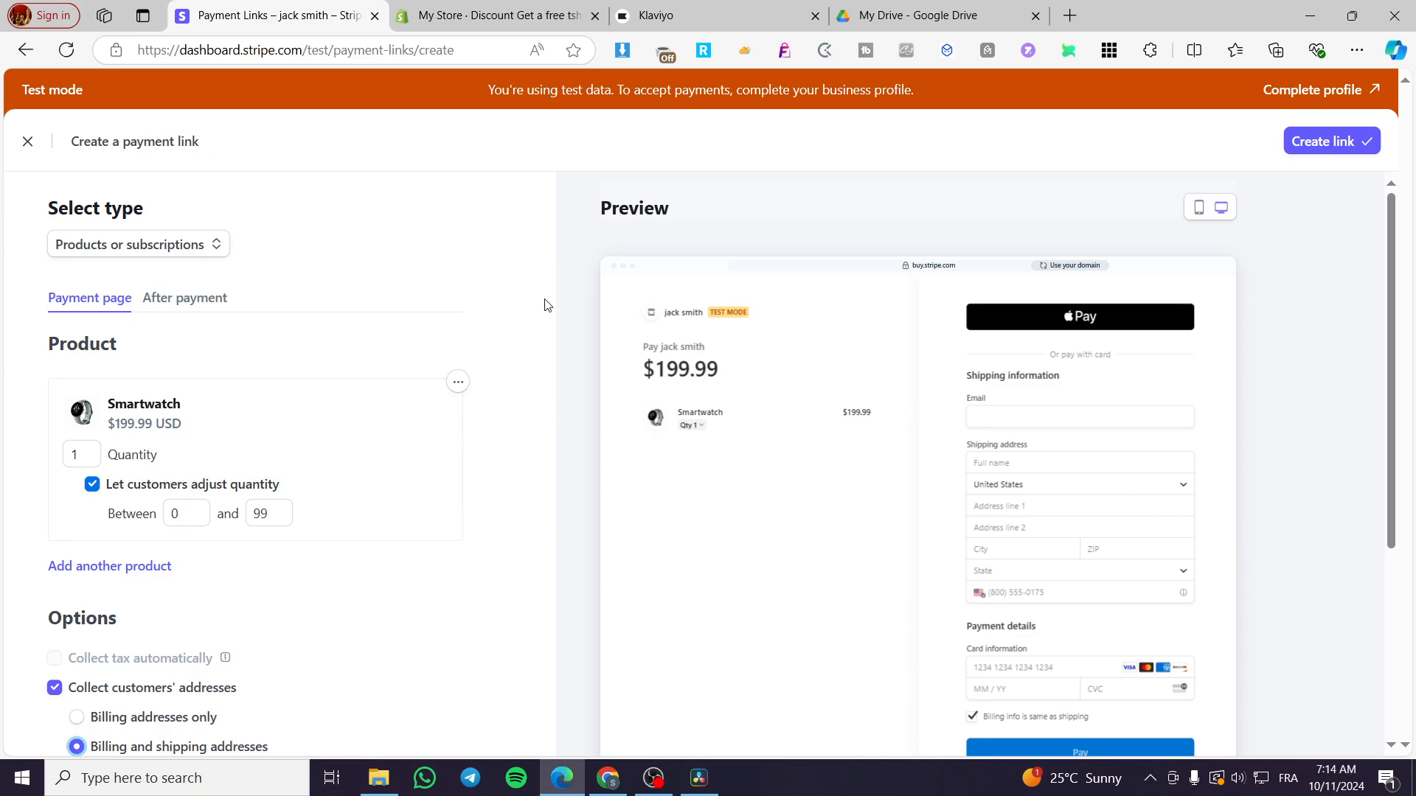
# Review the after-payment confirmation and invoice settings and create the Smartwatch payment link
pyautogui.click(179, 299)
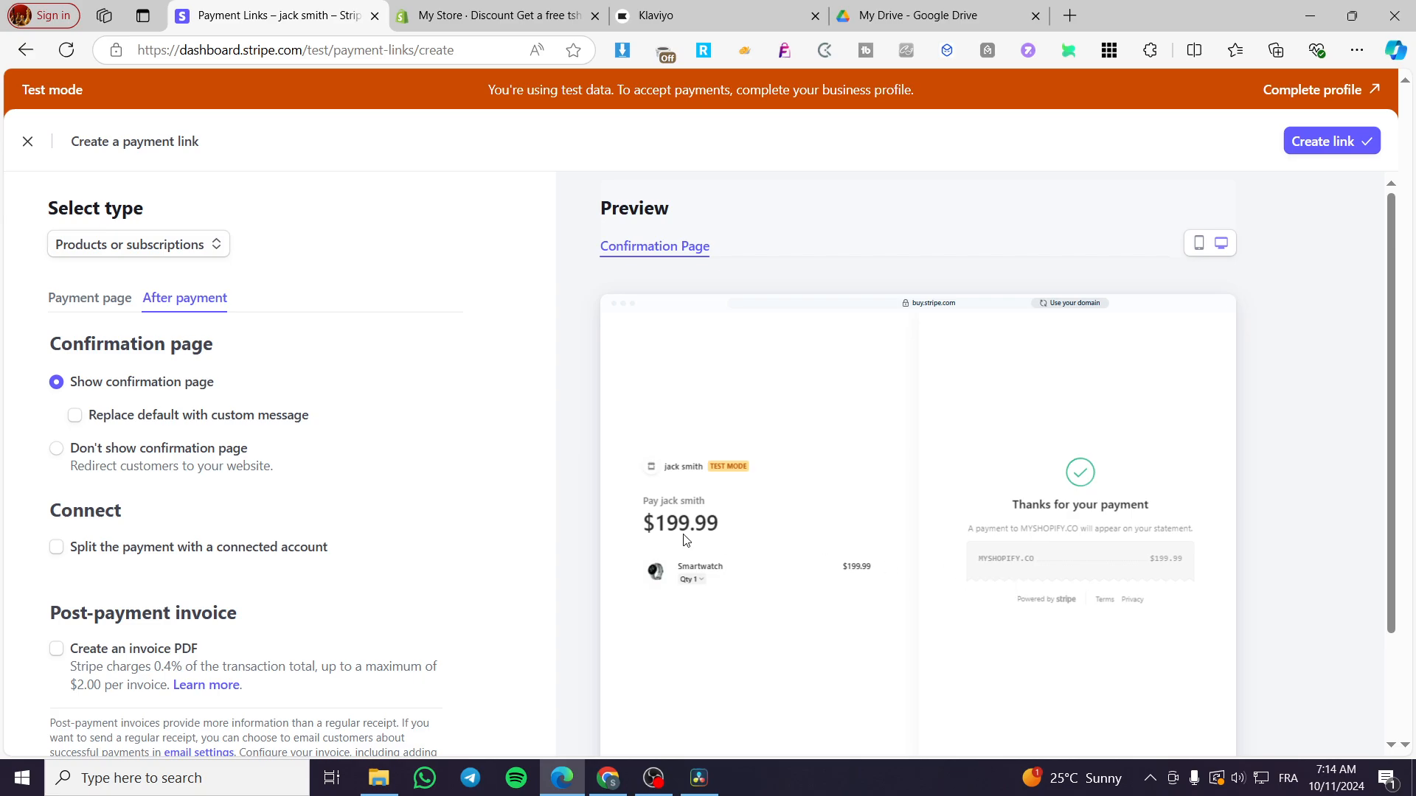
pyautogui.scroll(-2, 398, 514)
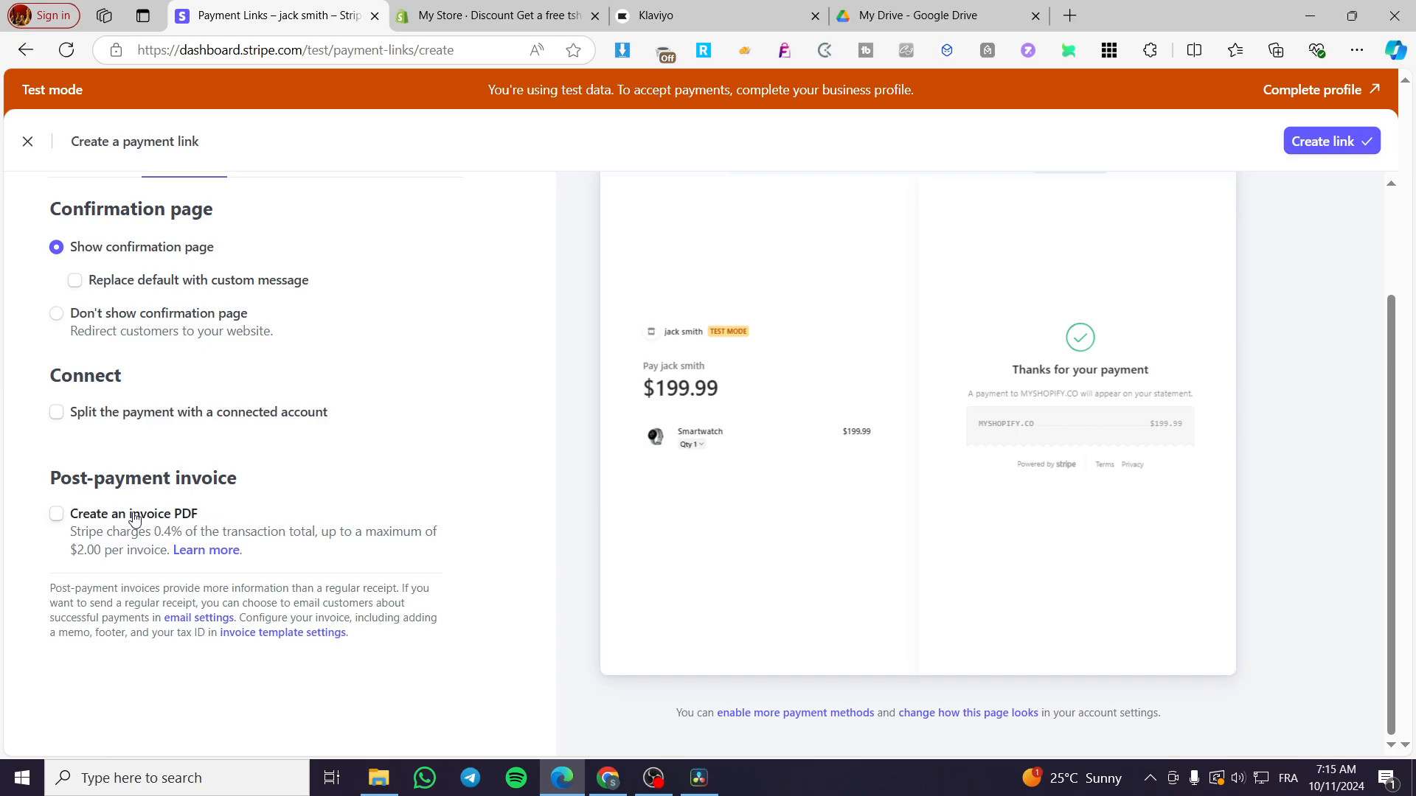
pyautogui.scroll(2, 151, 516)
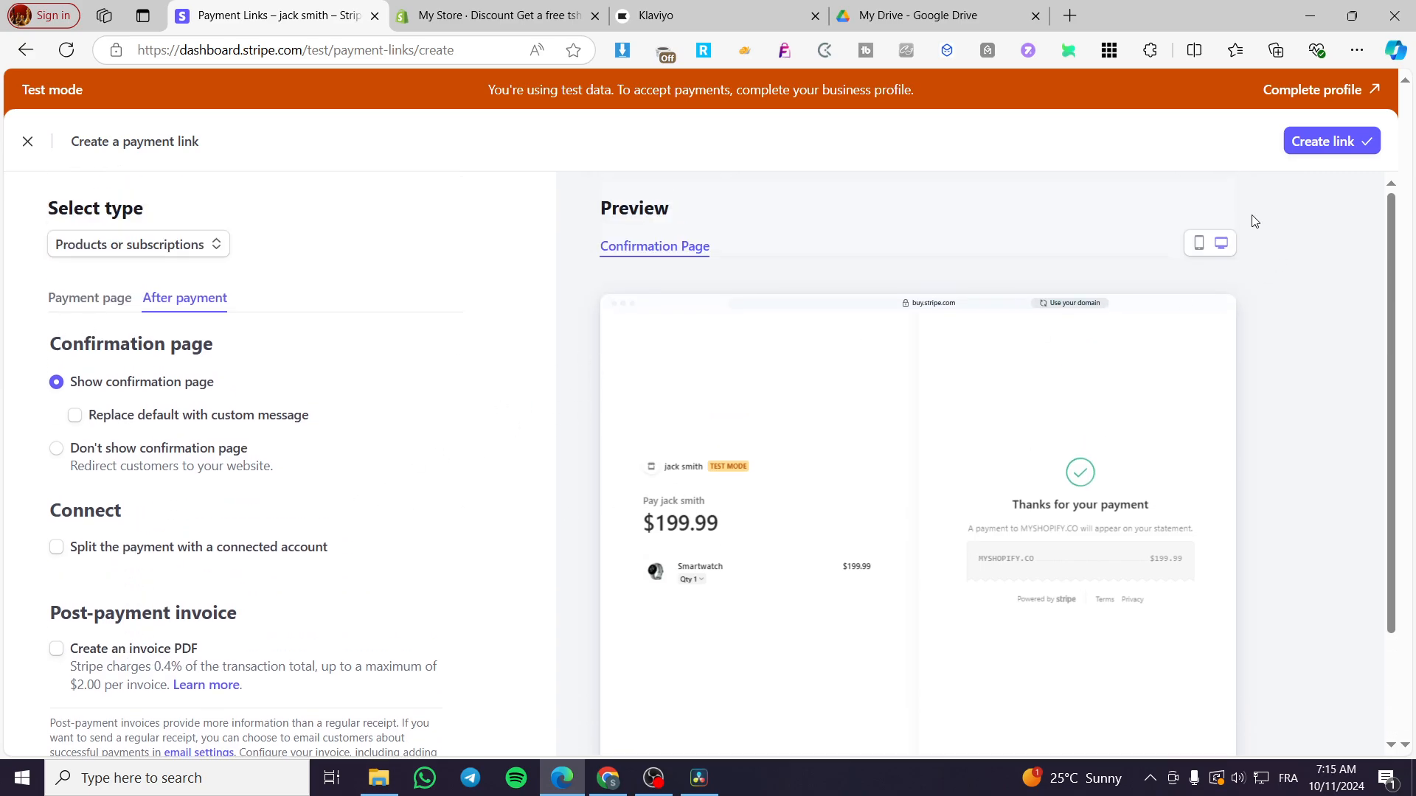
pyautogui.click(1336, 141)
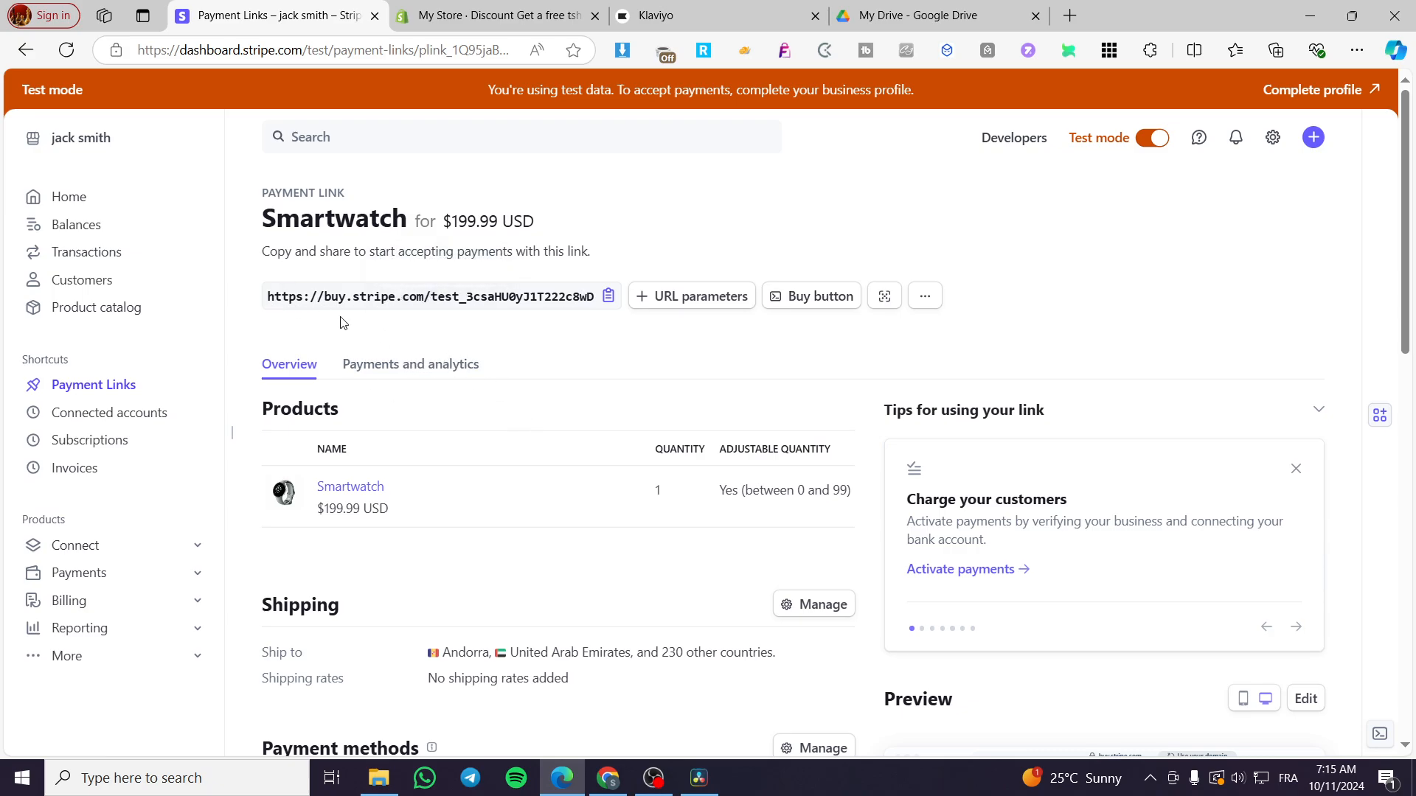
# Open the Smartwatch link's buy button setup, try the Button layout, and enable changing the styling options
pyautogui.click(814, 298)
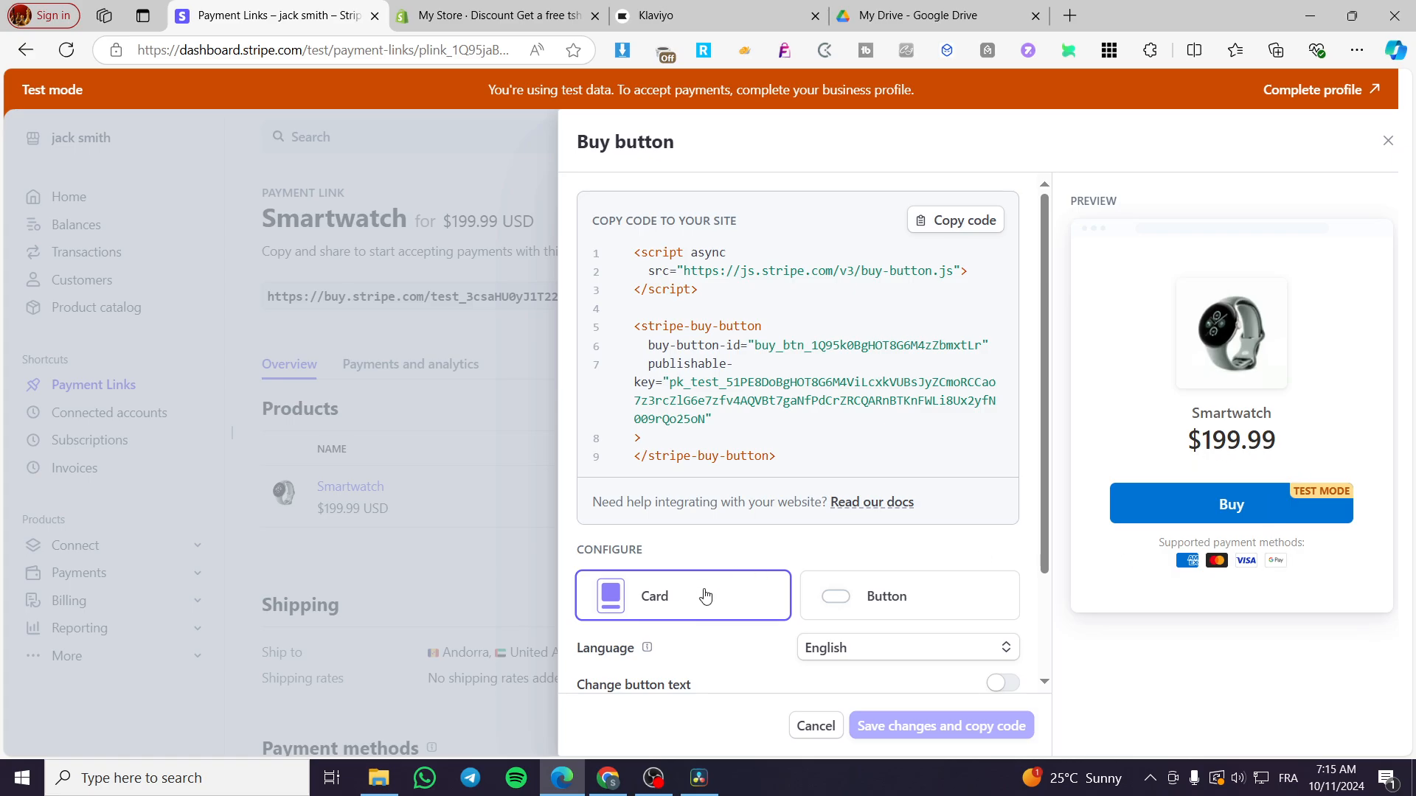
pyautogui.click(852, 597)
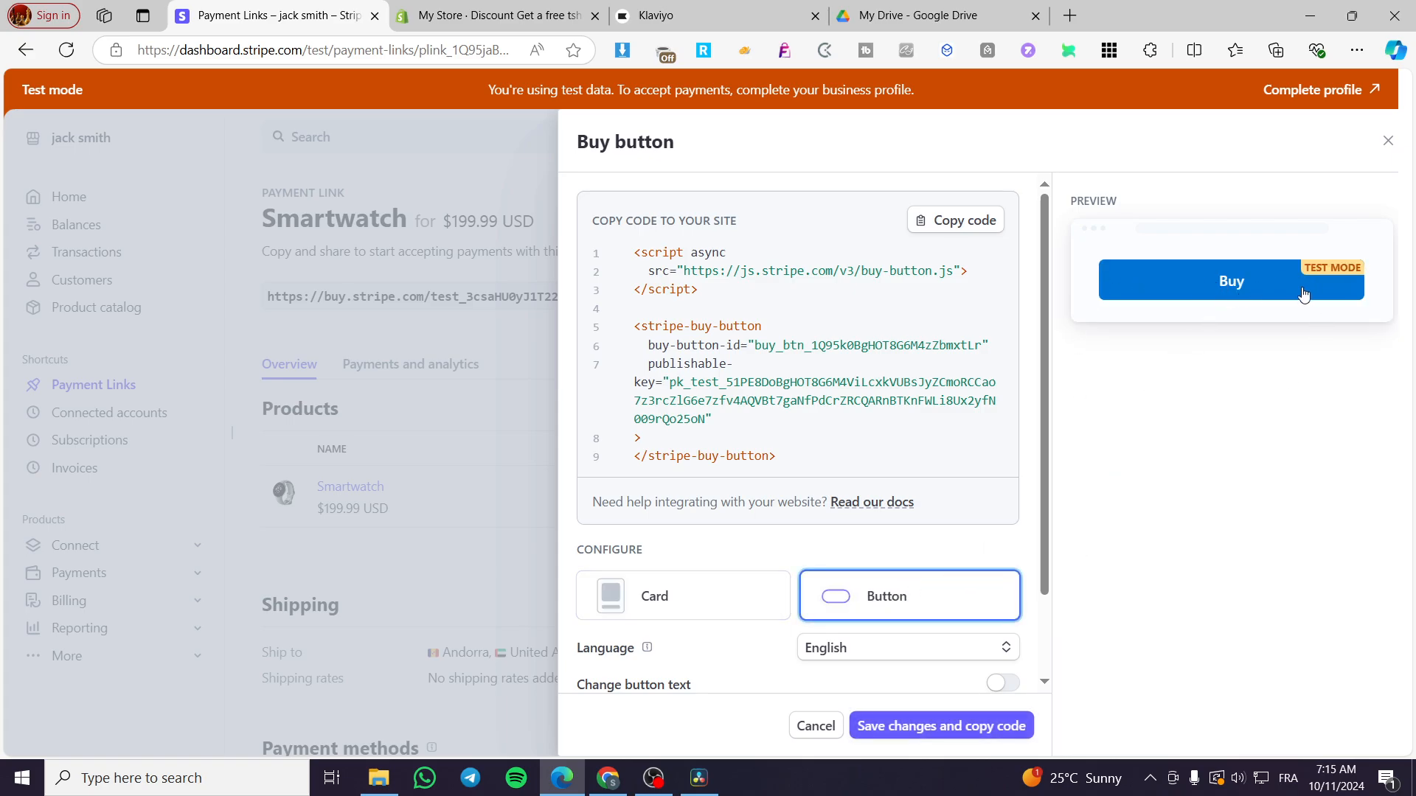
pyautogui.scroll(-2, 921, 618)
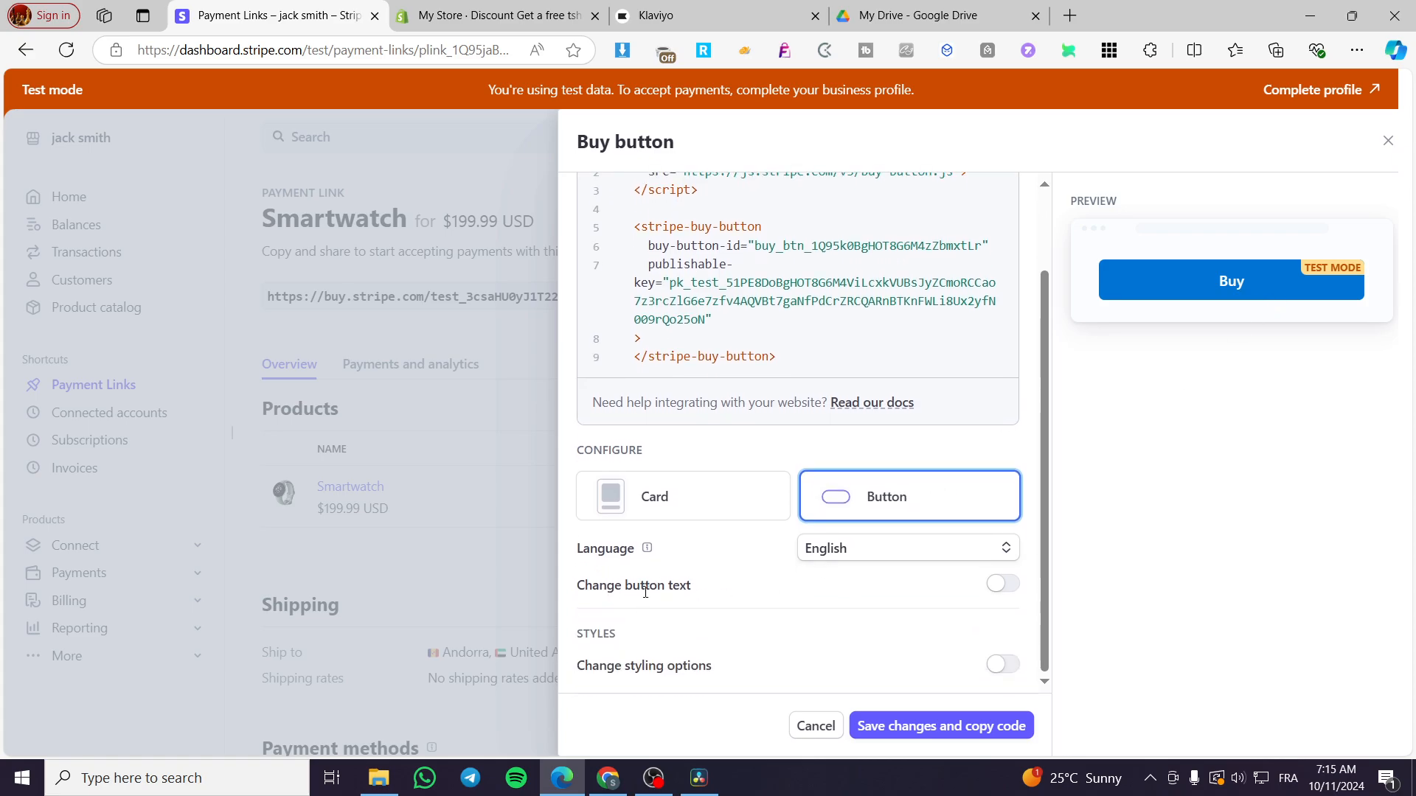
pyautogui.click(1001, 584)
pyautogui.click(1003, 584)
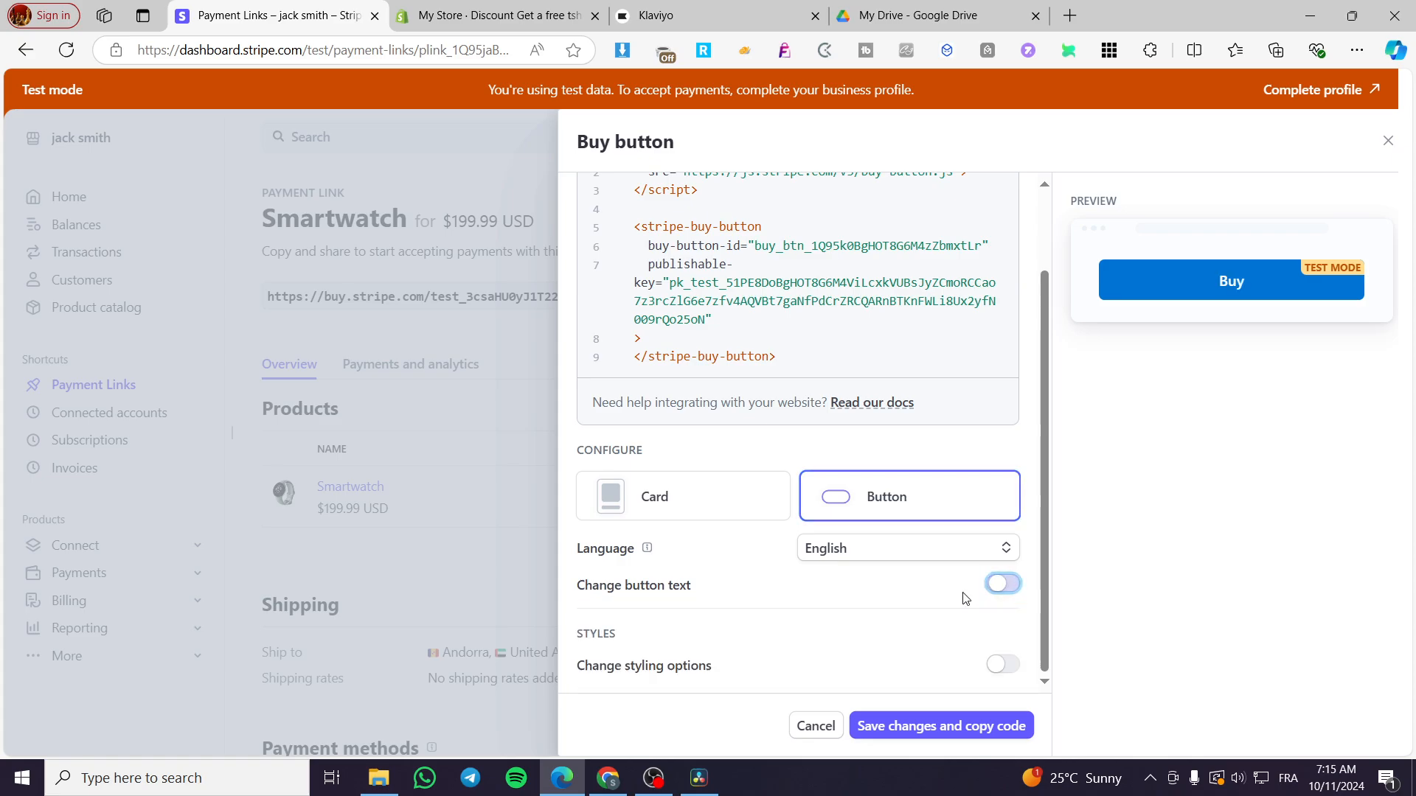
pyautogui.click(1001, 664)
pyautogui.scroll(-3, 891, 609)
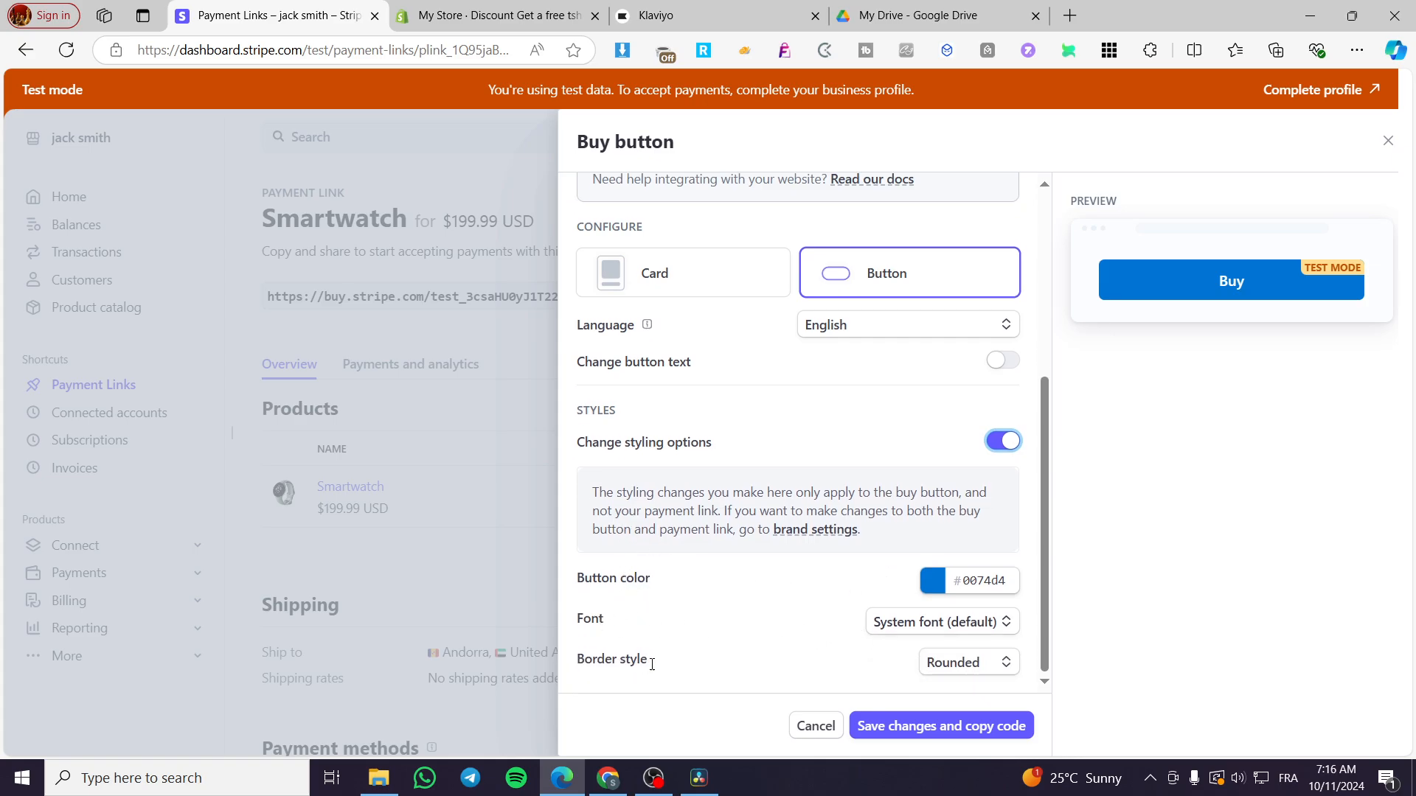
pyautogui.scroll(5, 953, 610)
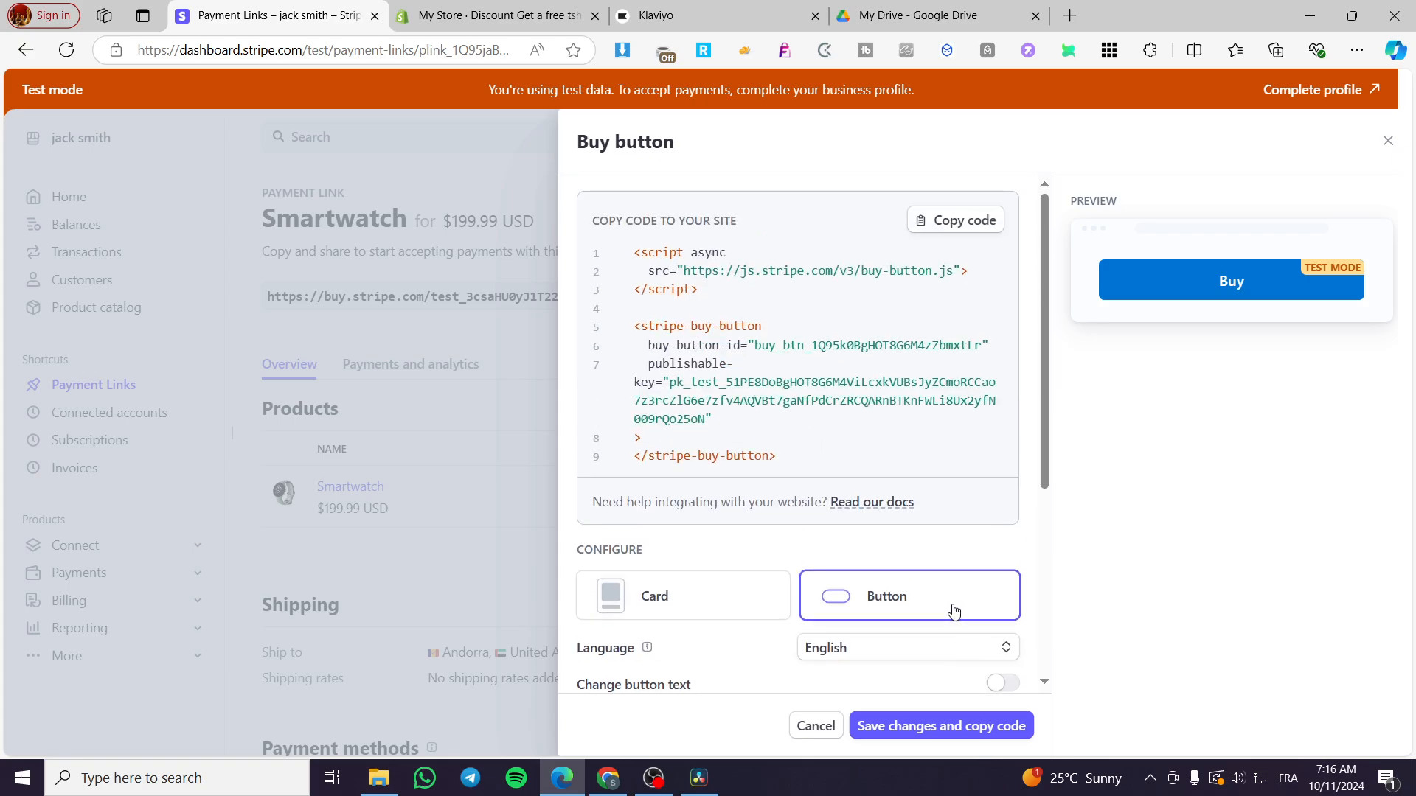
# Set the buy button layout to Card and copy its embed code
pyautogui.click(698, 608)
pyautogui.click(932, 224)
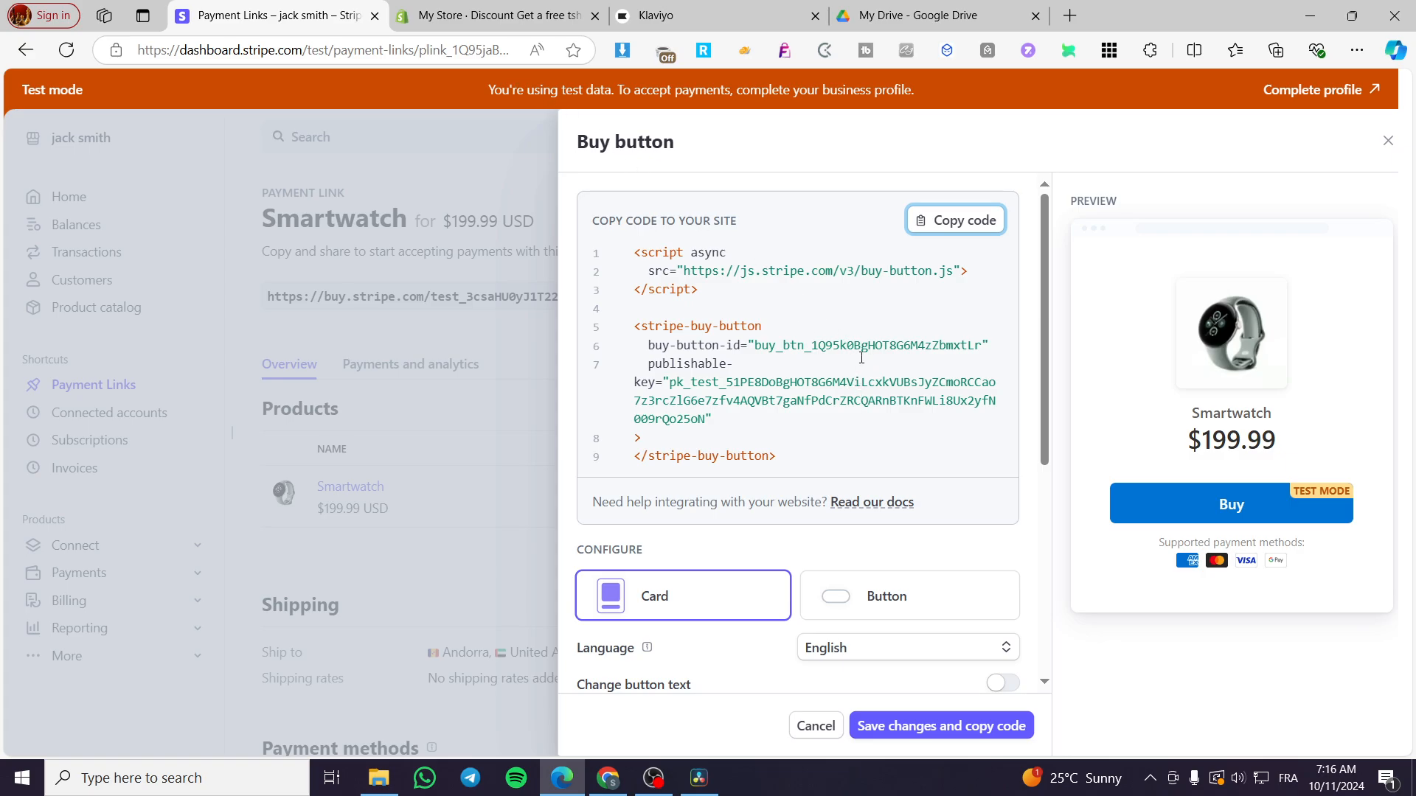
# Switch to Shopify to open the store admin's home page, and back in Stripe select the whole buy button code
pyautogui.click(505, 6)
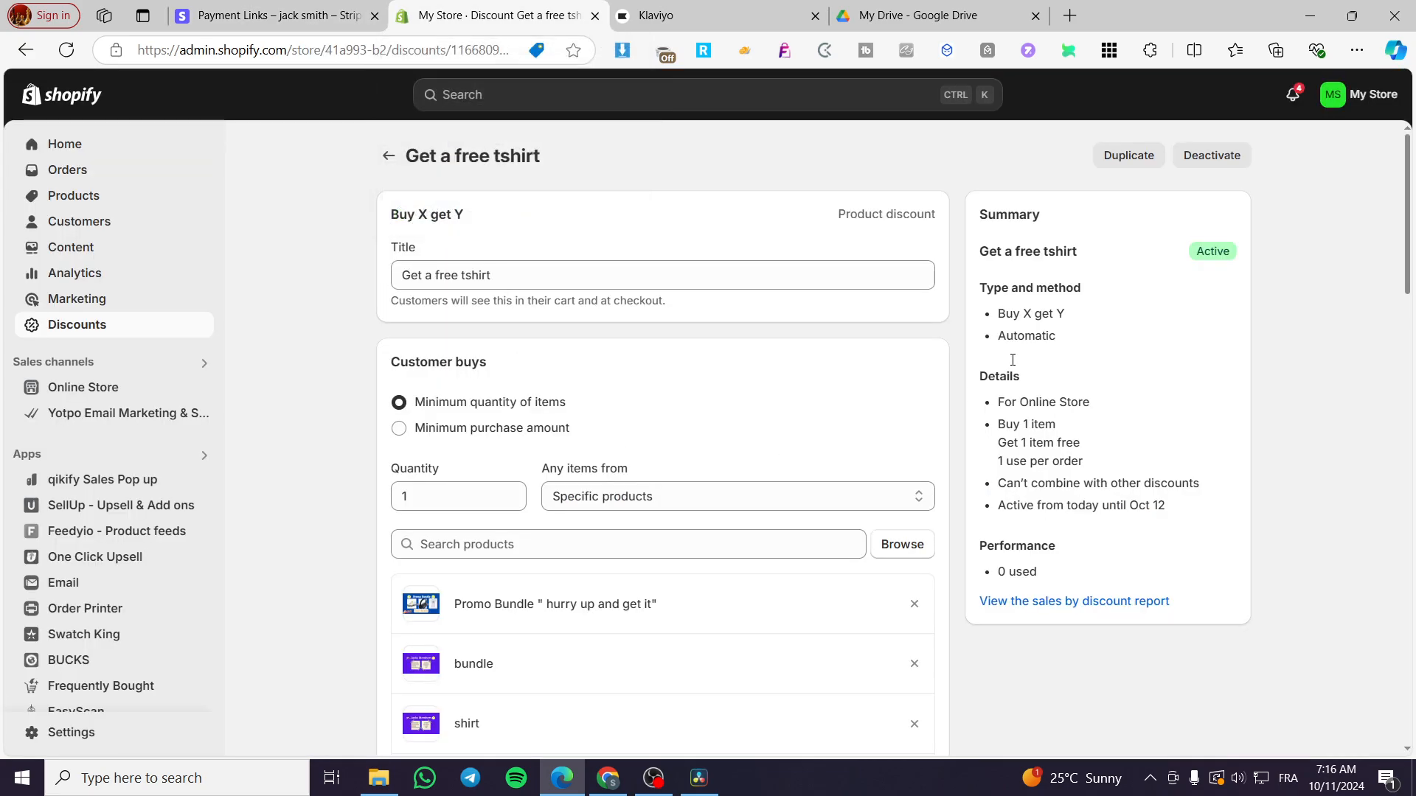
pyautogui.click(110, 144)
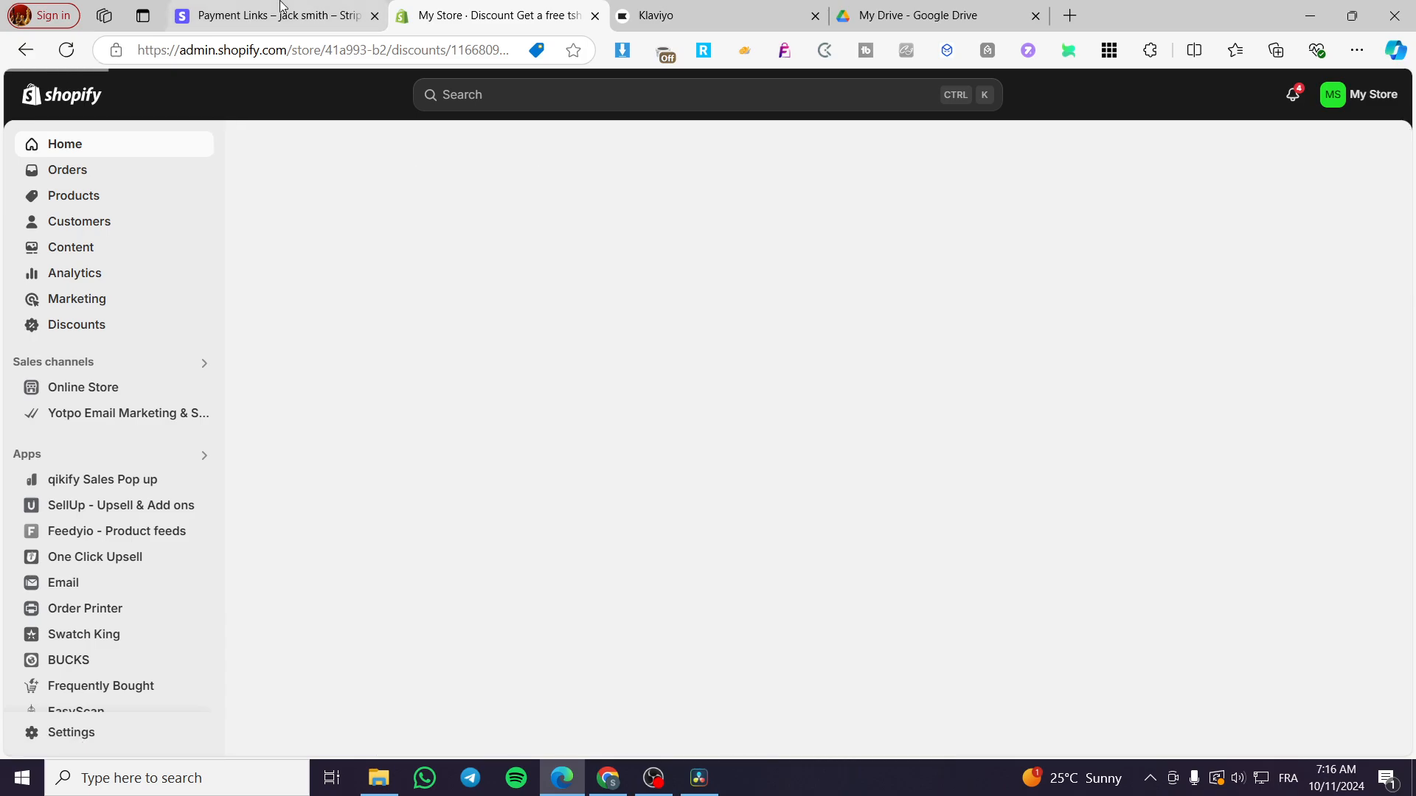
pyautogui.click(280, 8)
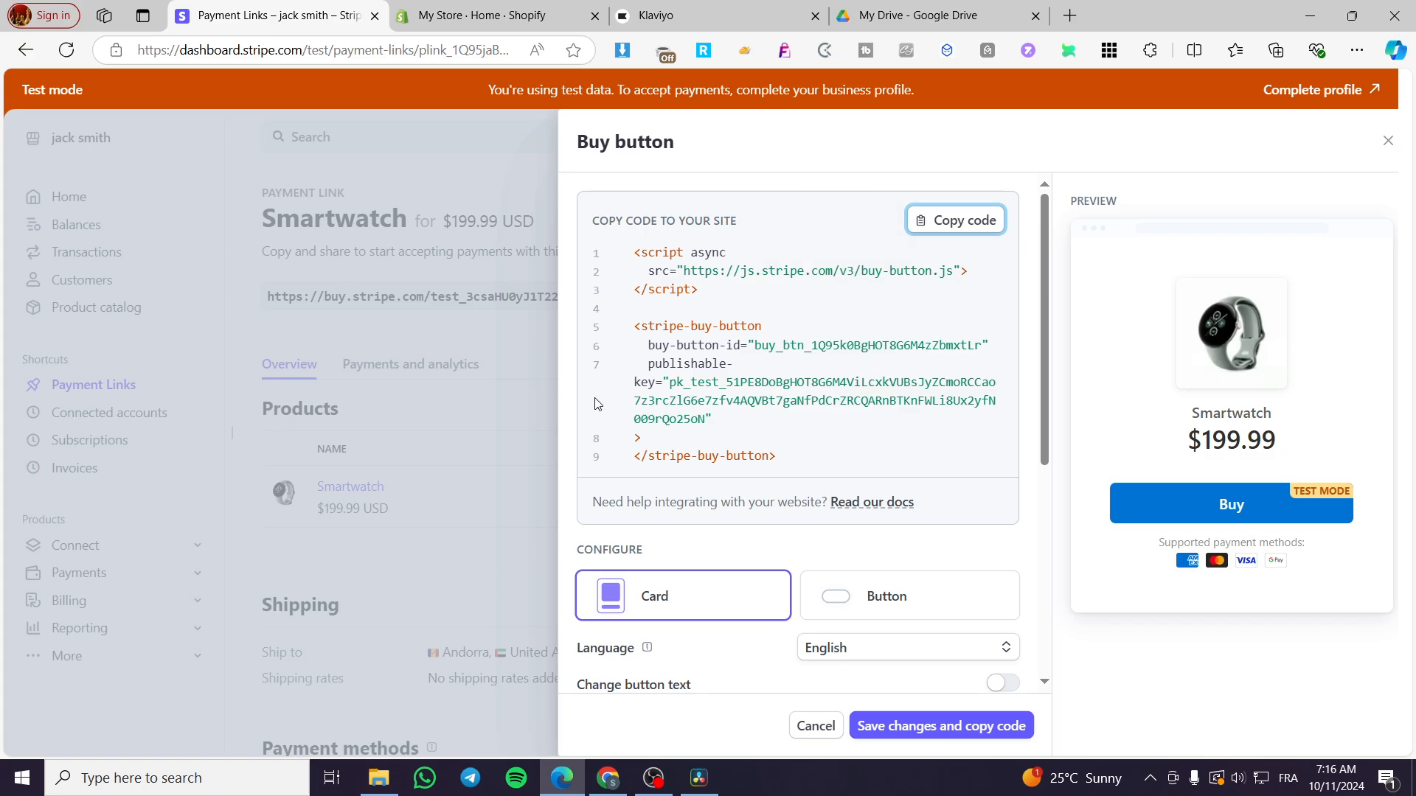
pyautogui.moveTo(630, 249); pyautogui.dragTo(751, 443)
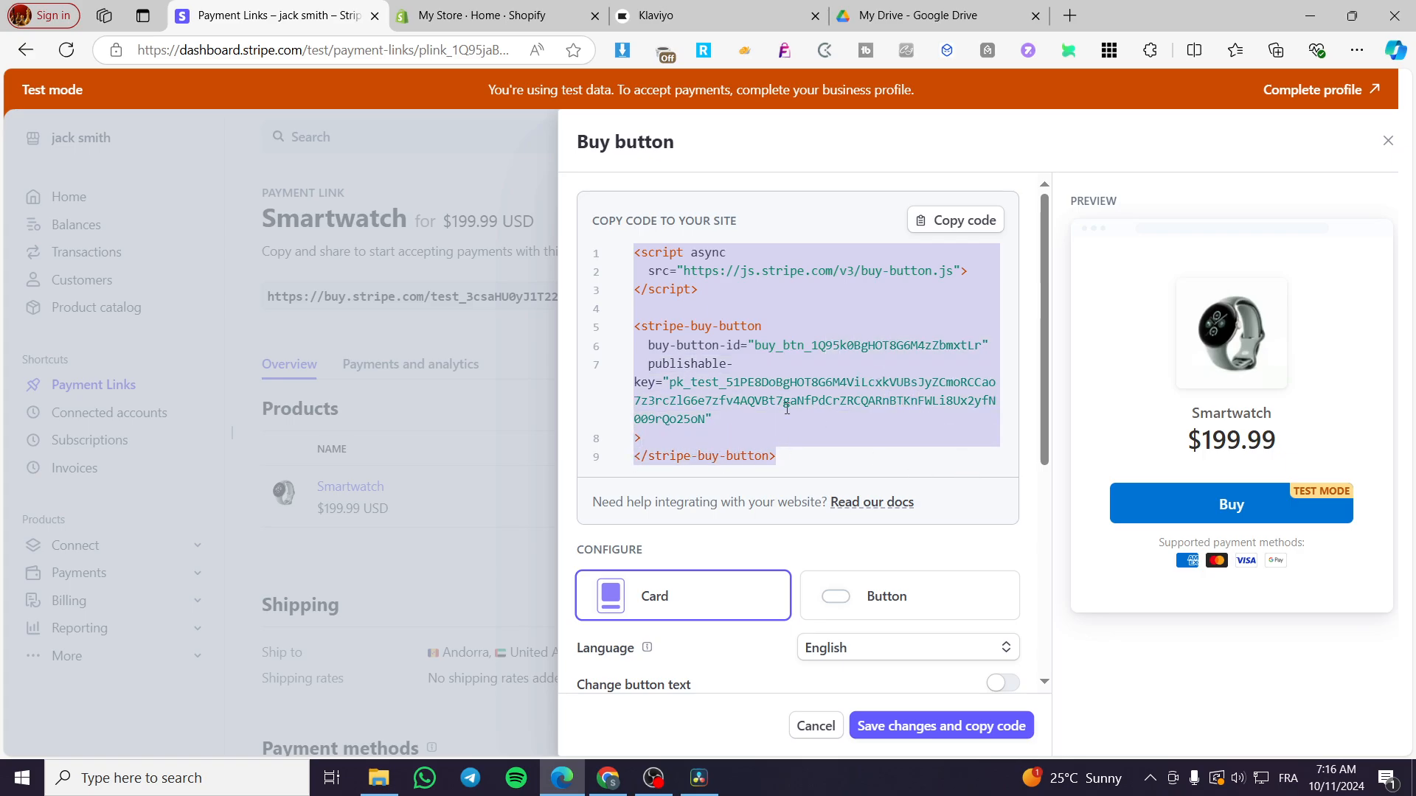